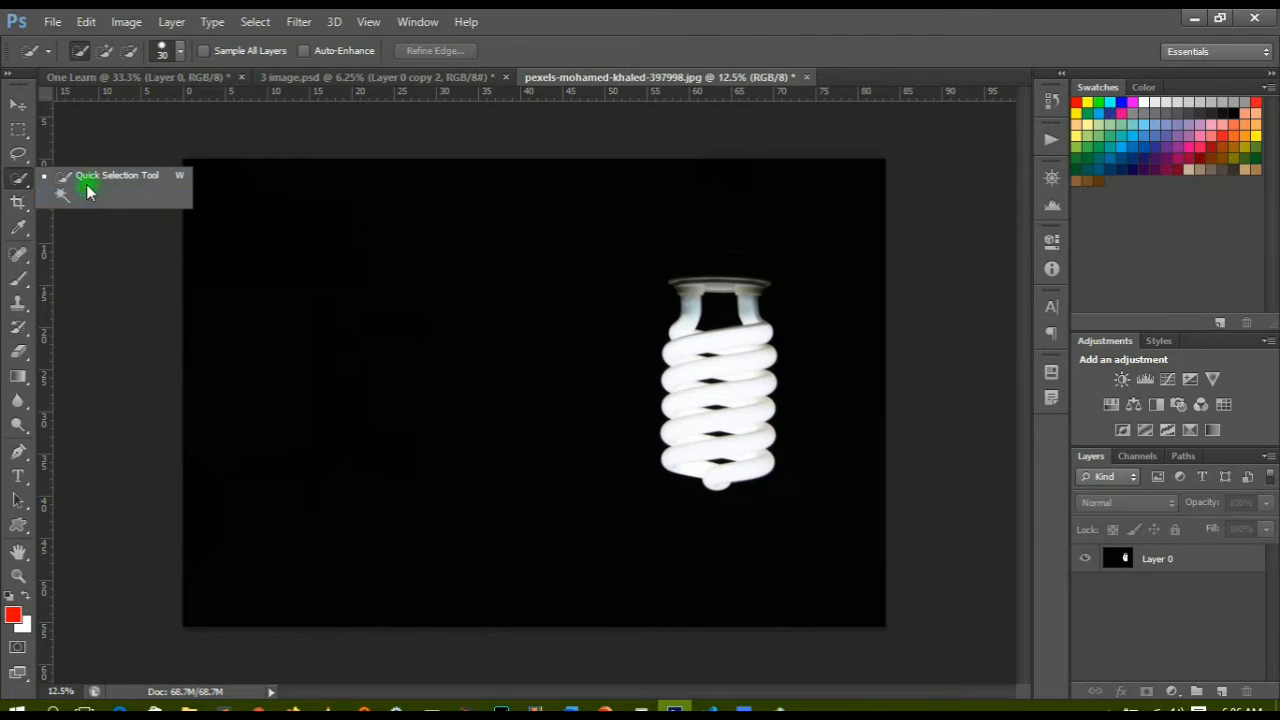
Activate the Quick Selection tool on Layer 0 with a 35 px brush and review its brush settings.
left_click(90, 174)
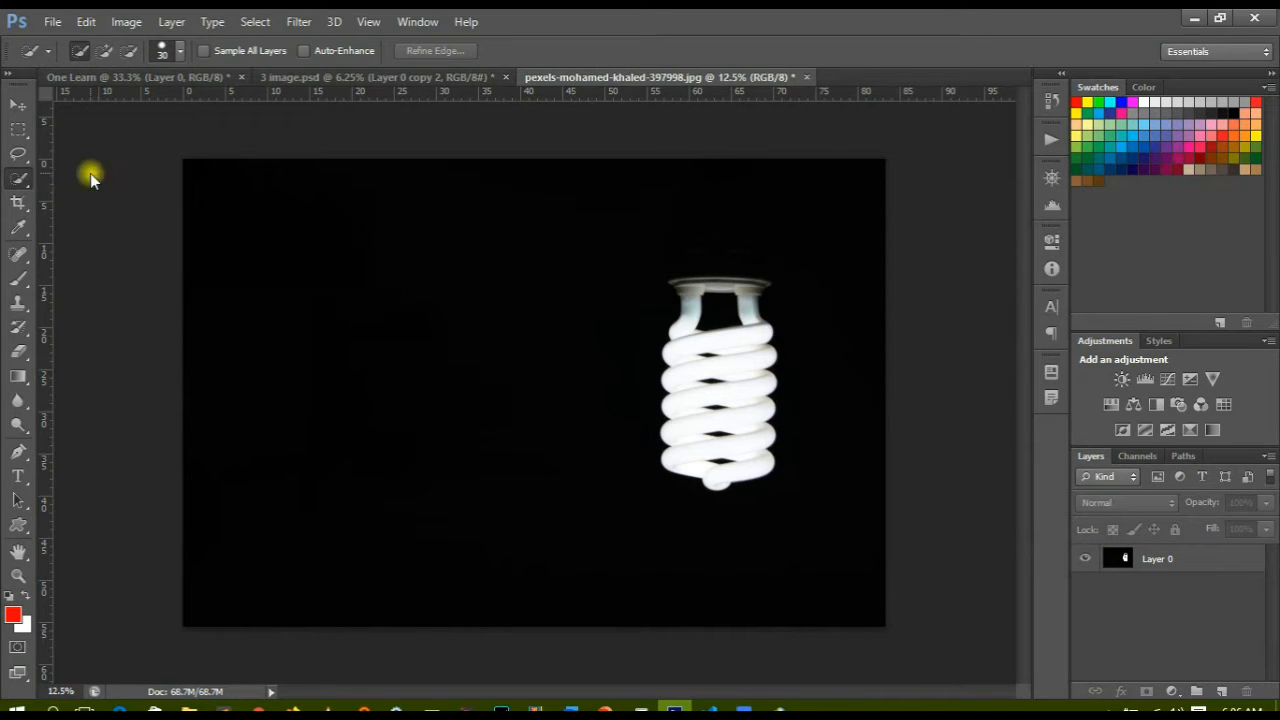
left_click(1170, 566)
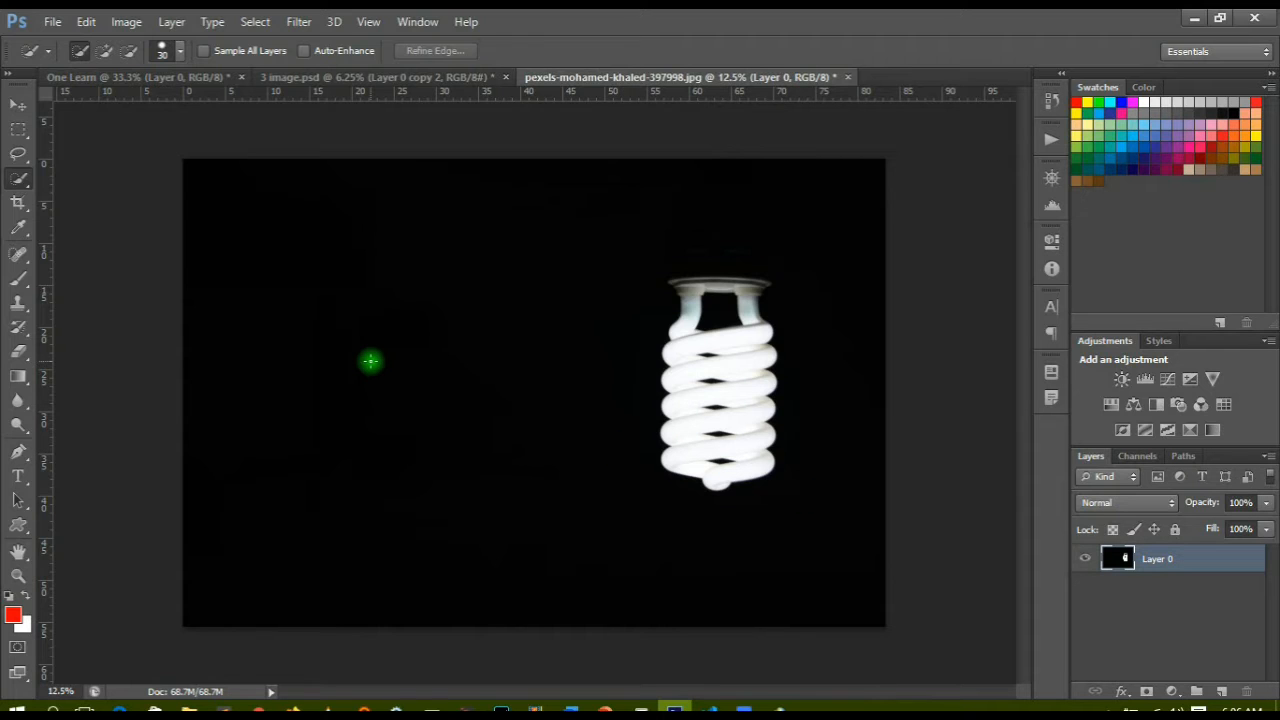
right_click(265, 200)
left_click(218, 208)
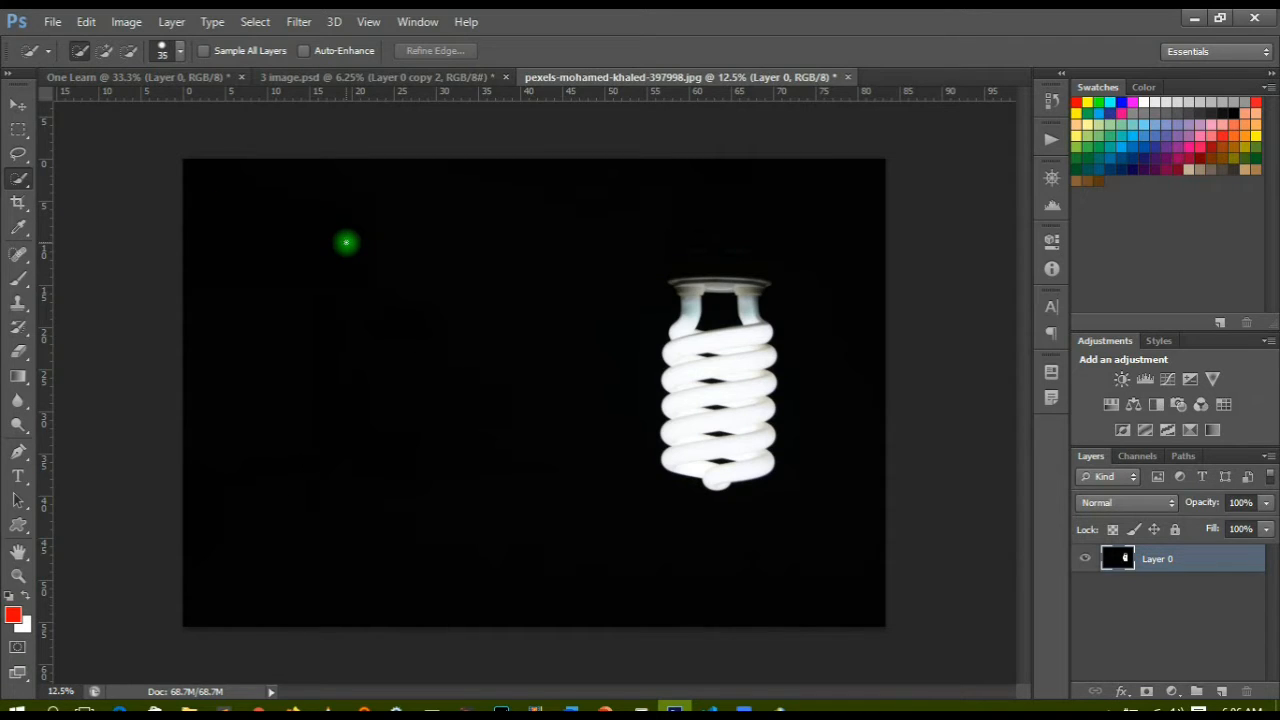
left_click(53, 56)
left_click(53, 56)
left_click(180, 53)
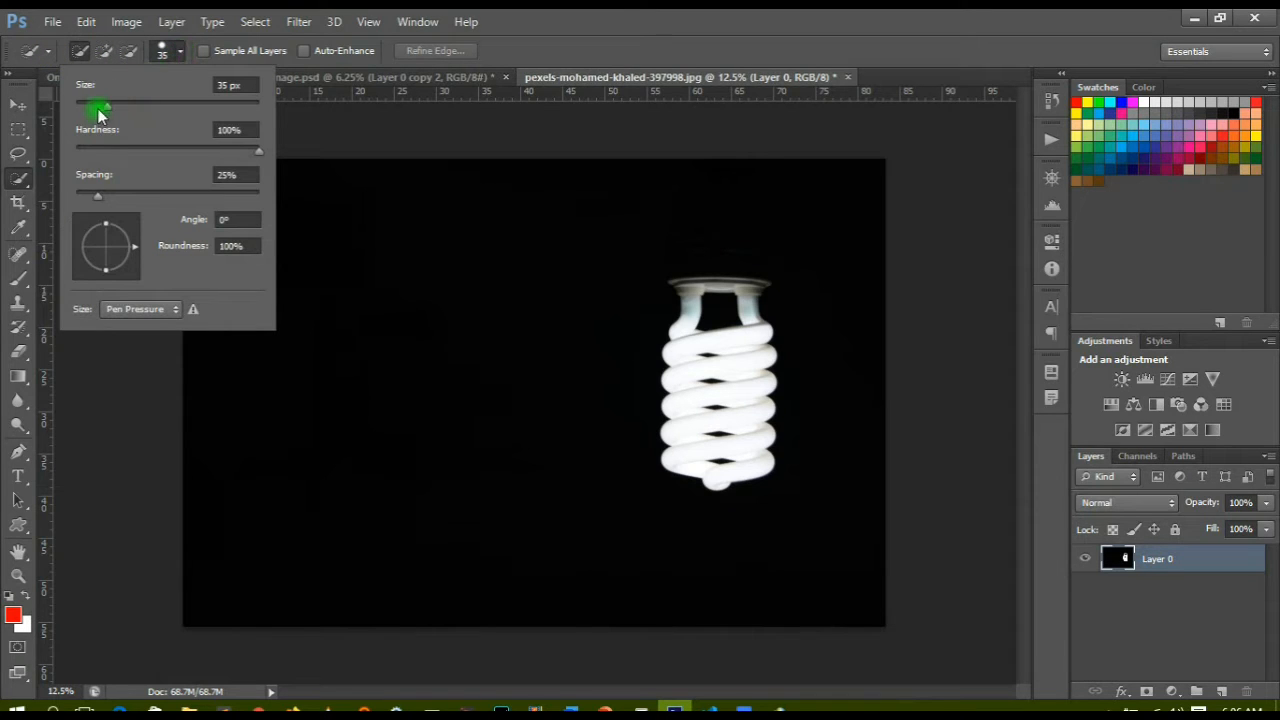
left_click(183, 54)
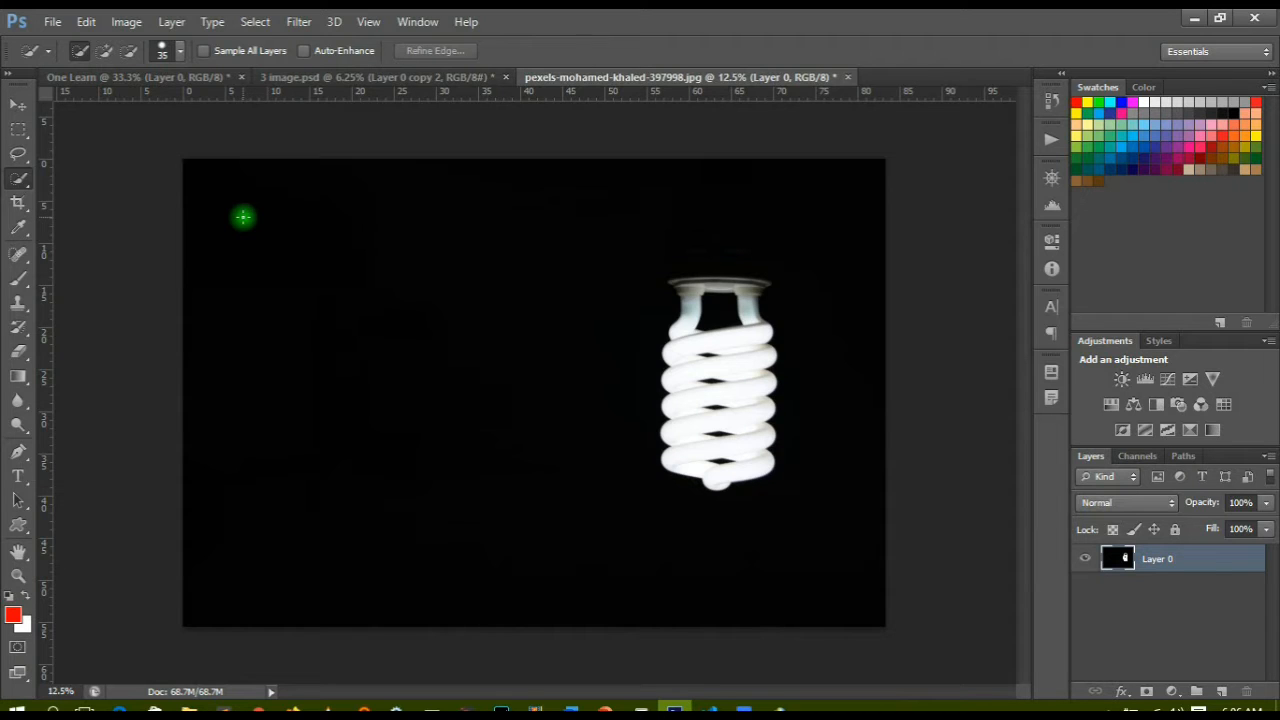
Quick-select the black background around the bulb, and clear that selection.
mouse_move(271, 198)
left_mouse_down()
mouse_move(376, 212)
mouse_move(592, 339)
mouse_move(618, 402)
mouse_move(612, 454)
mouse_move(626, 491)
mouse_move(687, 528)
mouse_move(774, 544)
mouse_move(804, 532)
mouse_move(868, 411)
mouse_move(825, 238)
mouse_move(809, 232)
mouse_move(686, 227)
mouse_move(427, 366)
left_mouse_up()
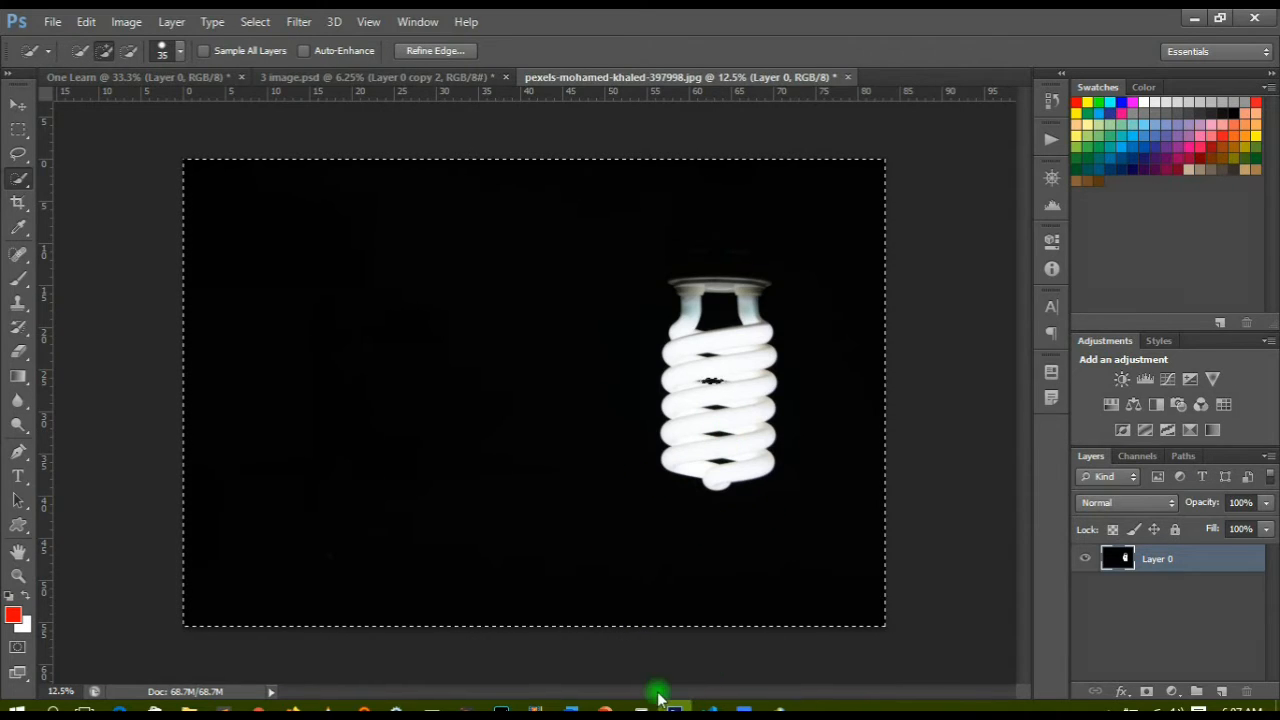
key("ctrl+d")
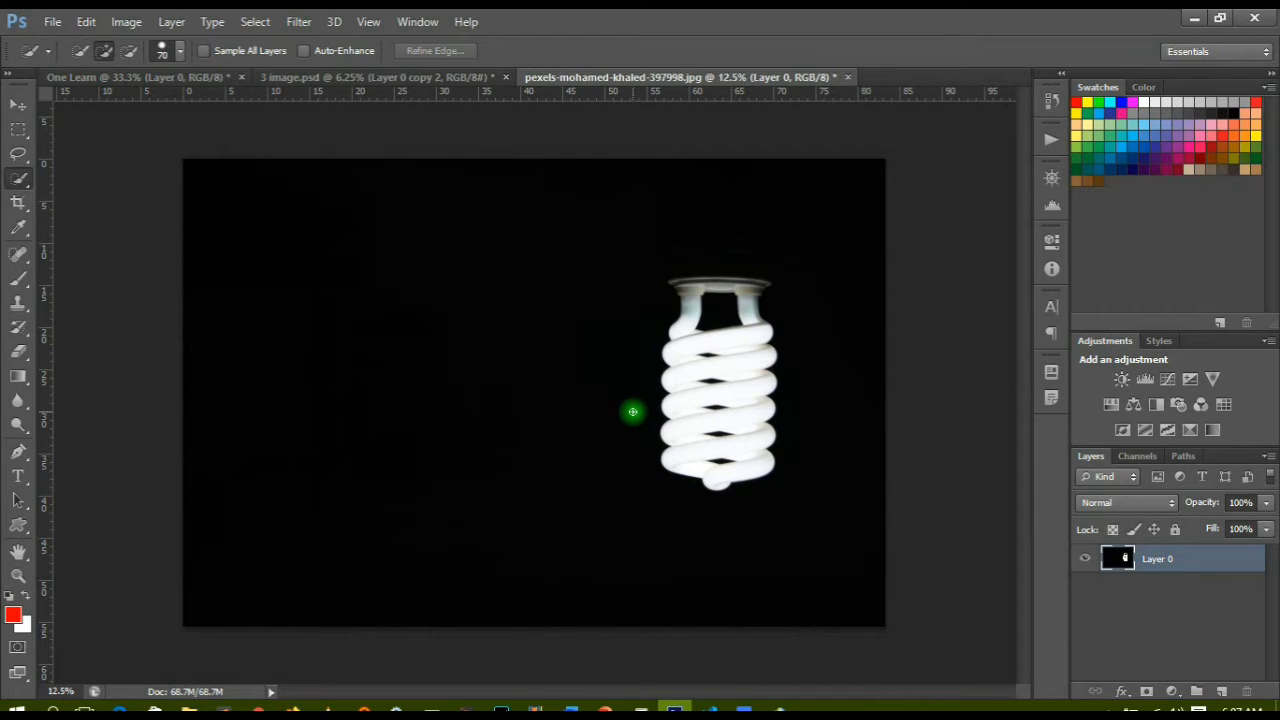
Quick-select the whole black background around the bulb using an 80 px brush.
mouse_move(356, 273)
left_mouse_down()
mouse_move(444, 350)
mouse_move(537, 340)
mouse_move(691, 249)
mouse_move(779, 274)
mouse_move(843, 429)
mouse_move(826, 429)
mouse_move(709, 631)
mouse_move(669, 668)
left_mouse_up()
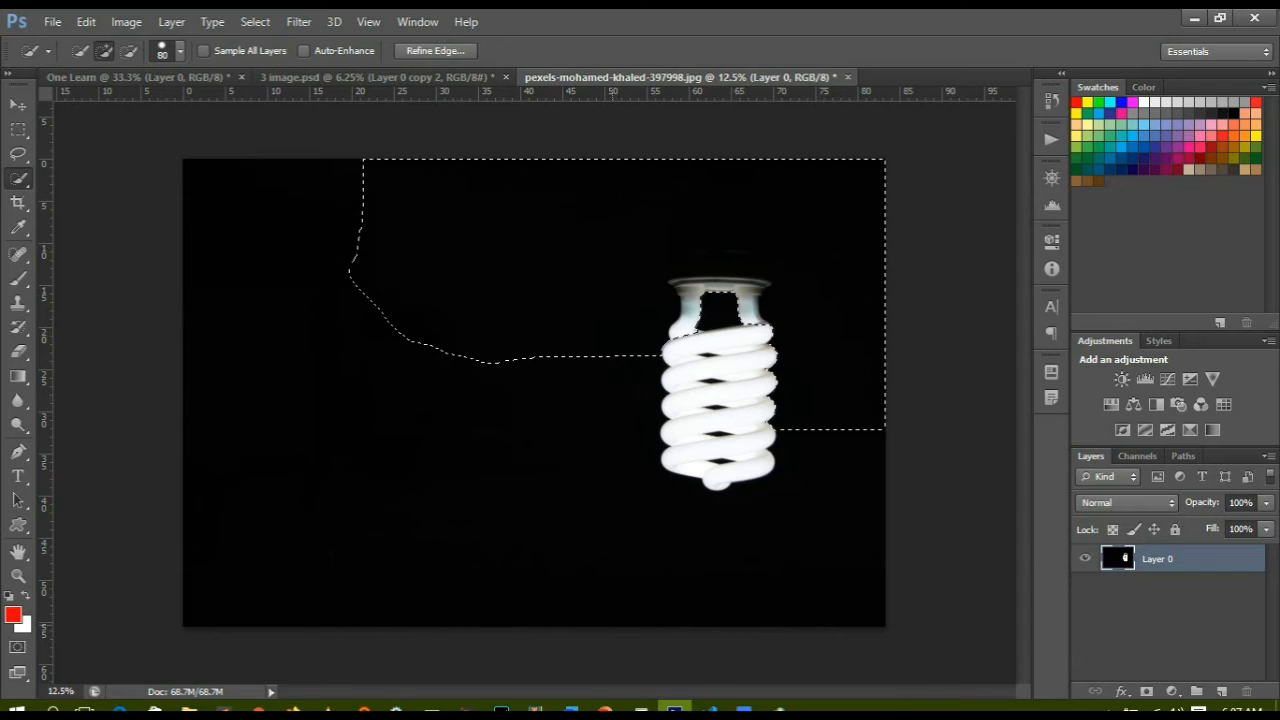
left_click(641, 704)
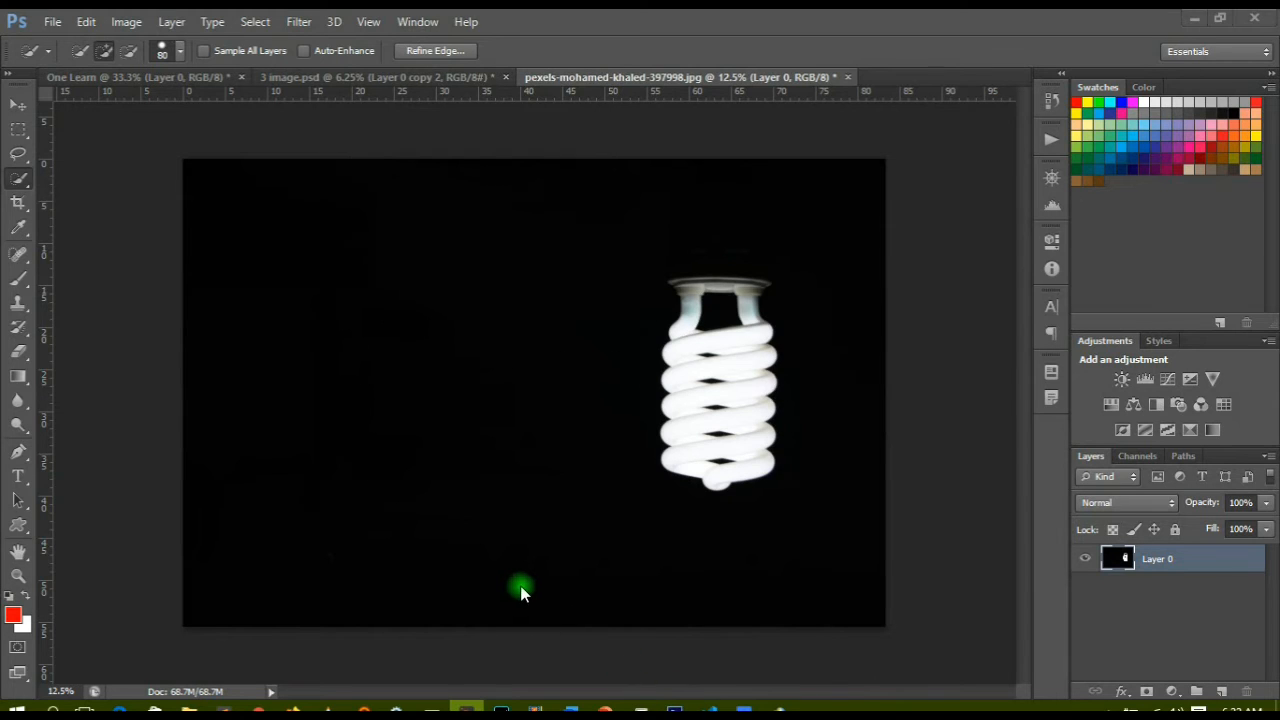
left_click(253, 342)
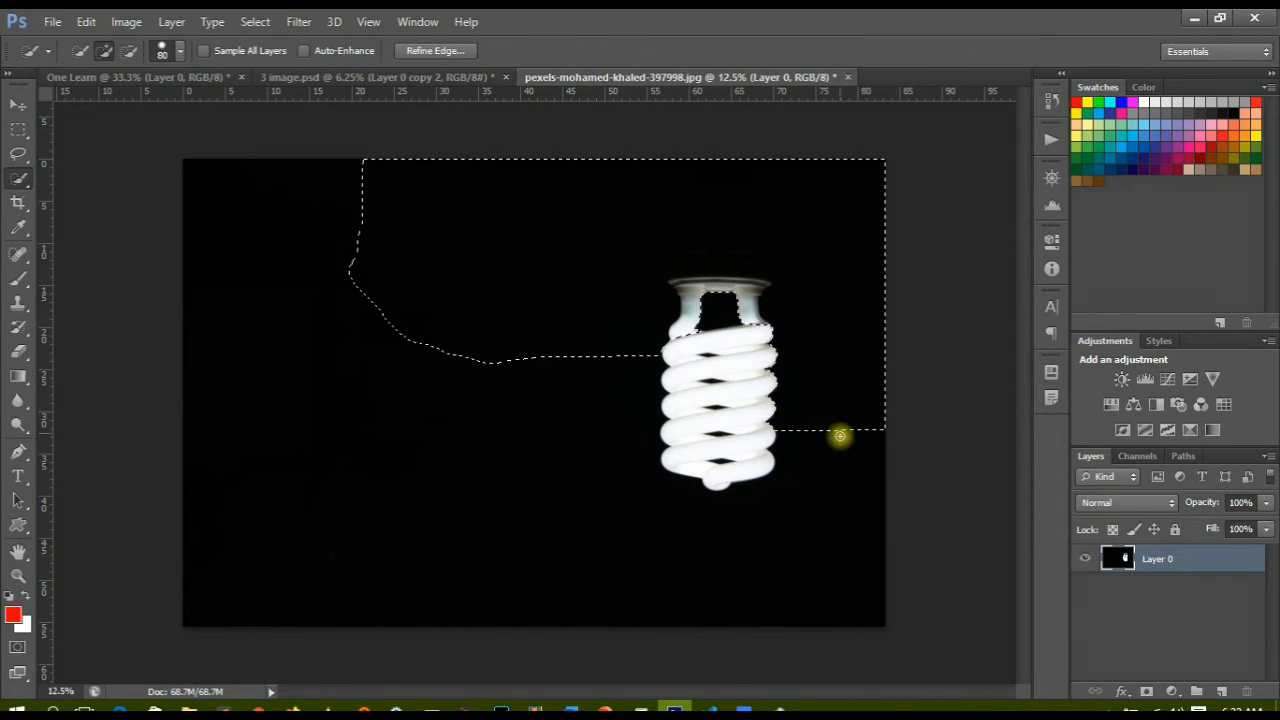
mouse_move(834, 477)
left_mouse_down()
mouse_move(831, 529)
mouse_move(794, 554)
mouse_move(803, 522)
left_mouse_up()
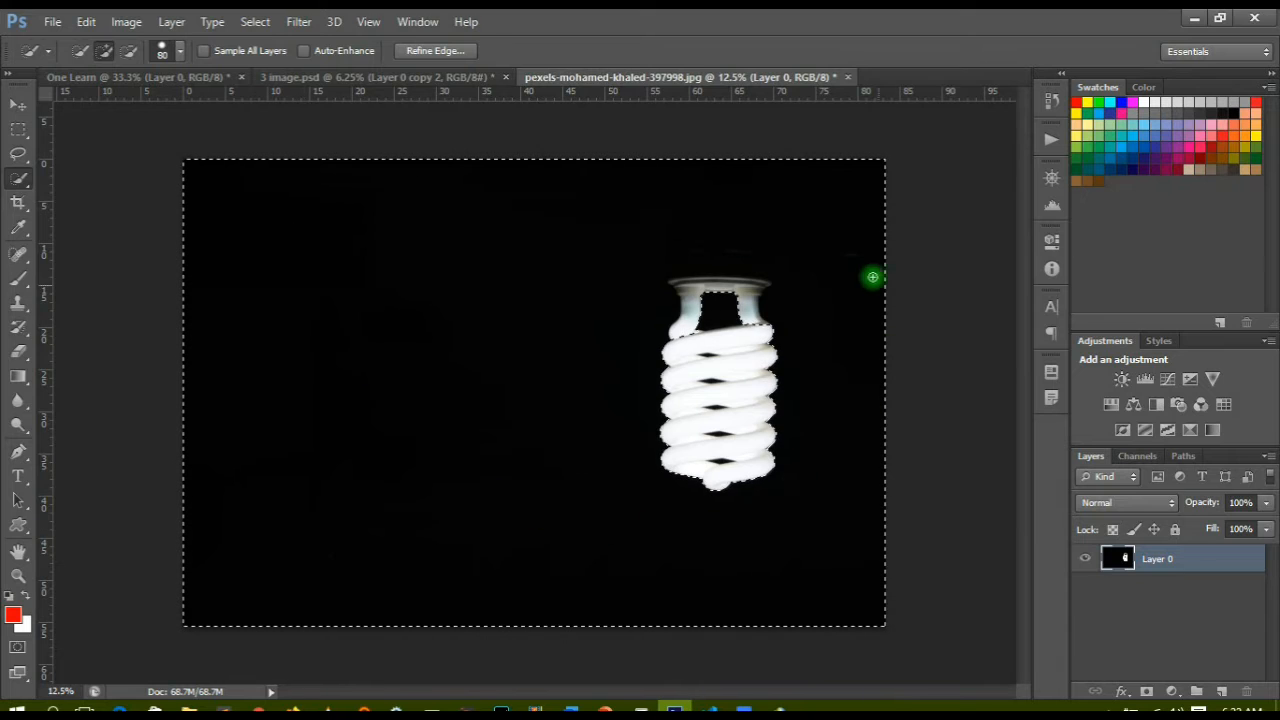
Subtract the bulb's round cap and the two glass necks from the background selection with the 80 px brush.
key("z")
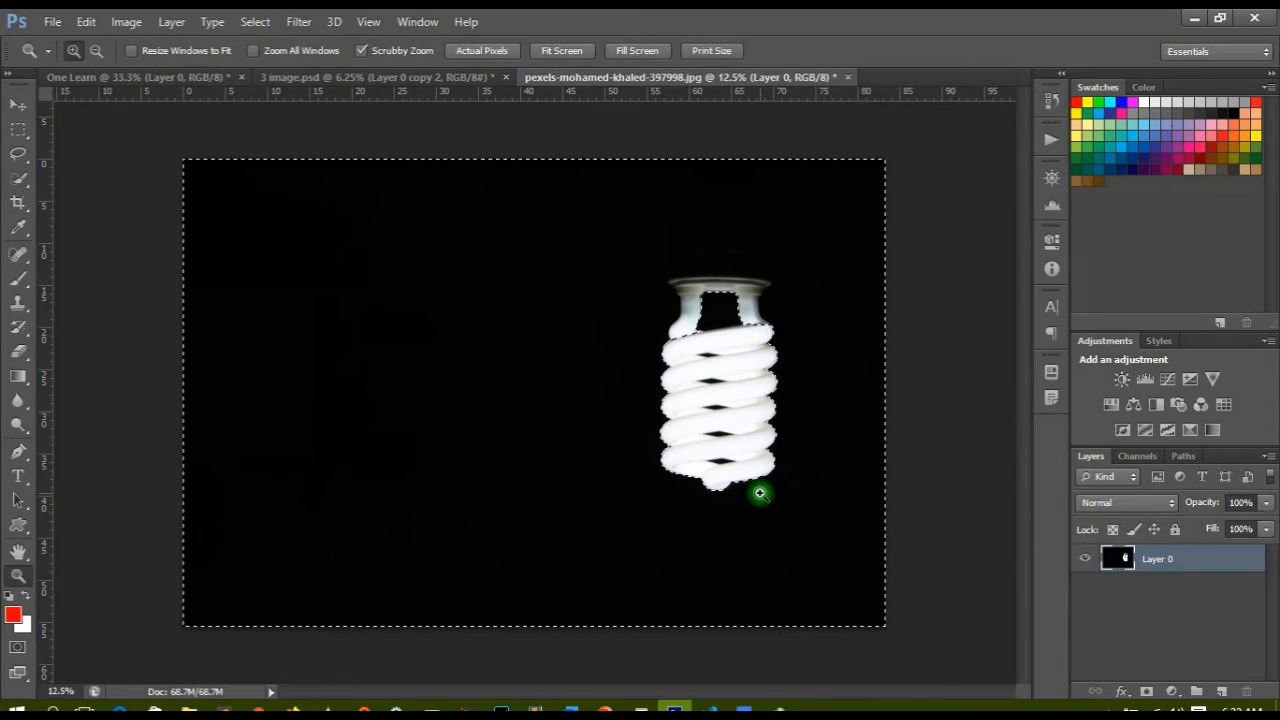
left_click(760, 493)
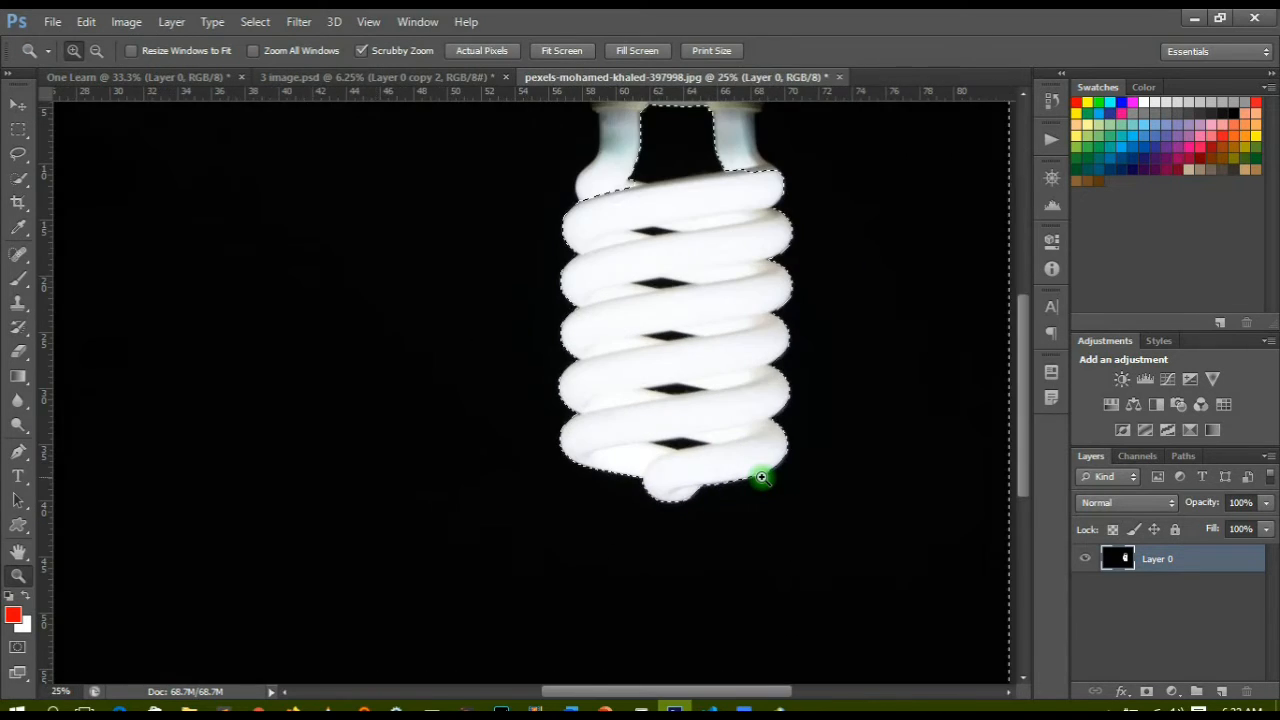
scroll(762, 476, "up", 1)
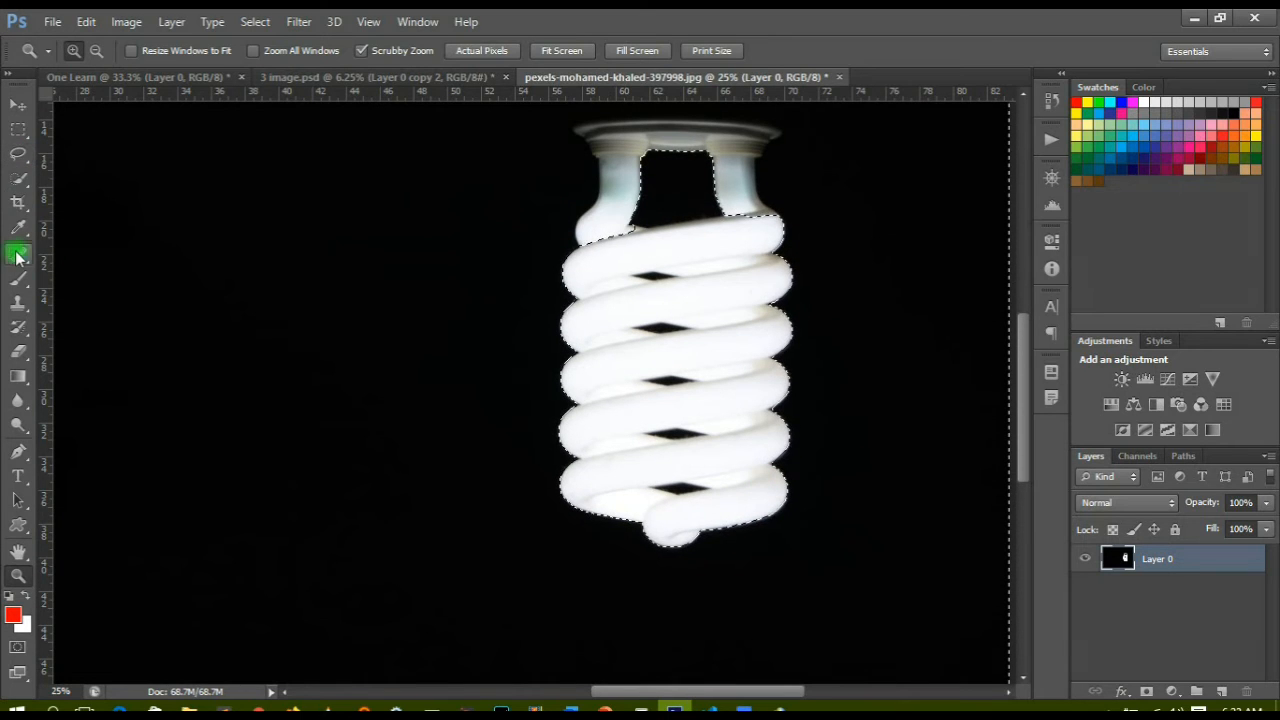
left_click(19, 180)
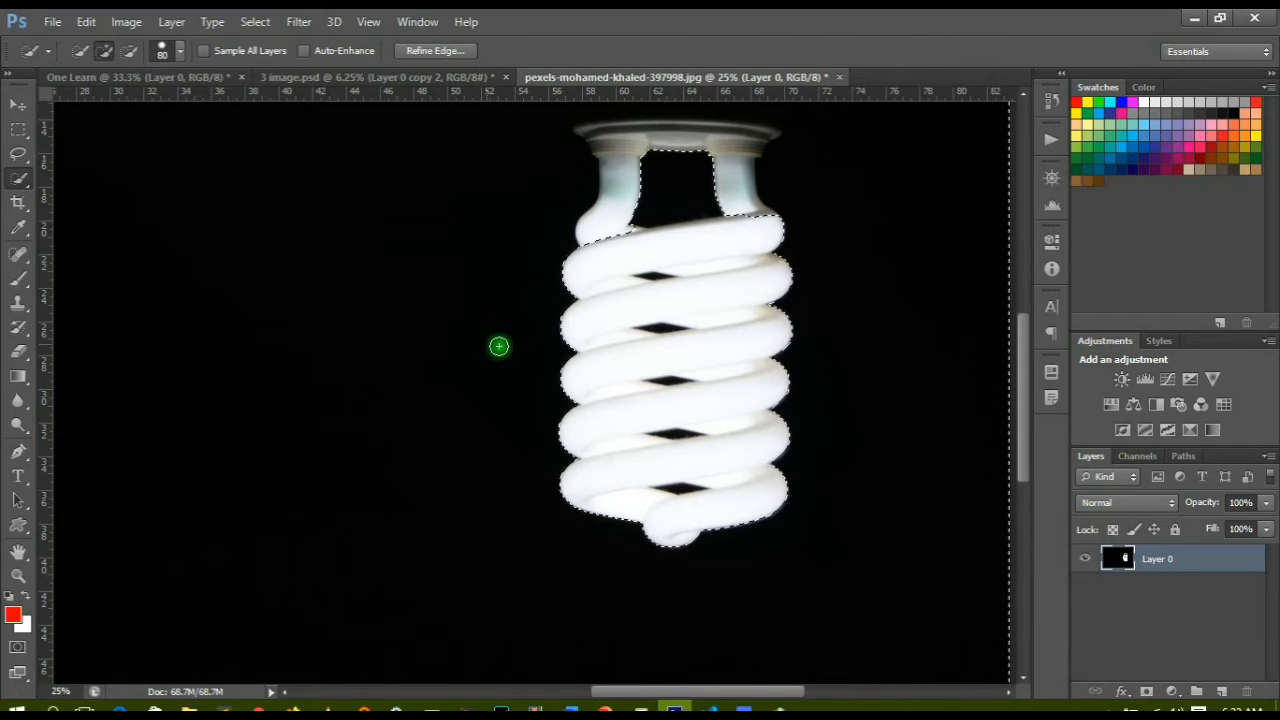
scroll(460, 340, "up", 3)
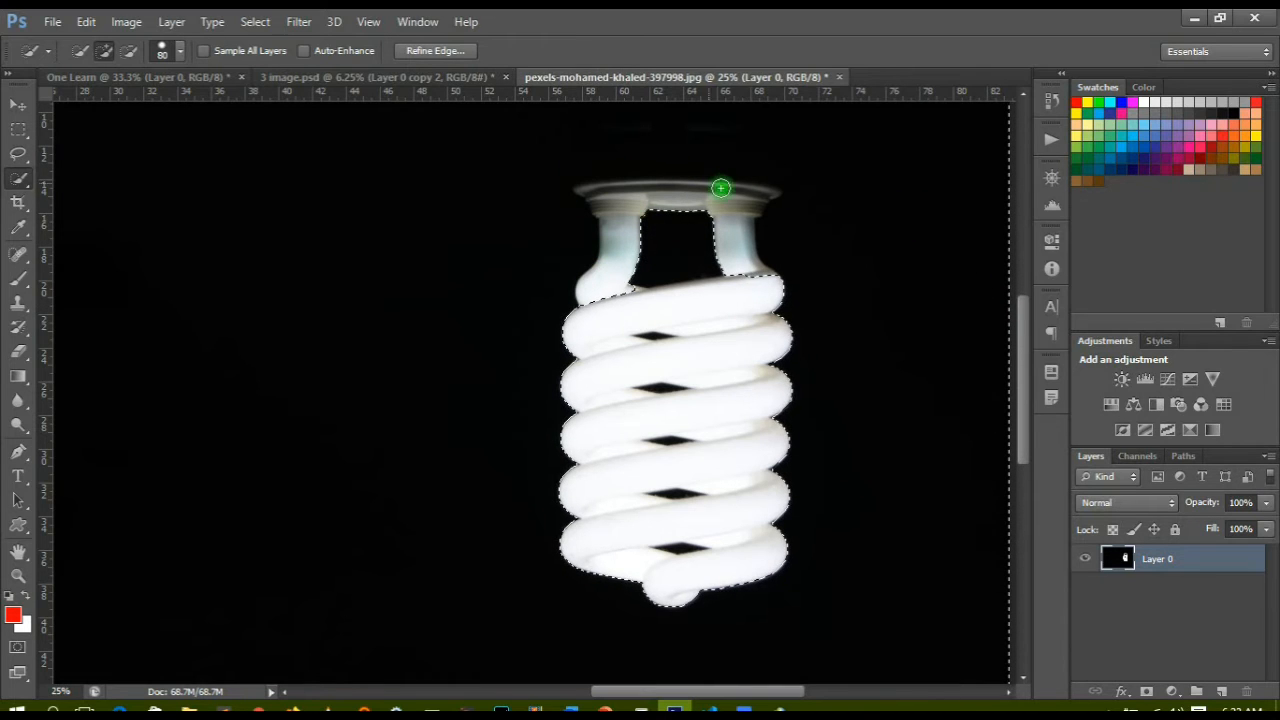
left_click(129, 51)
left_click(130, 50)
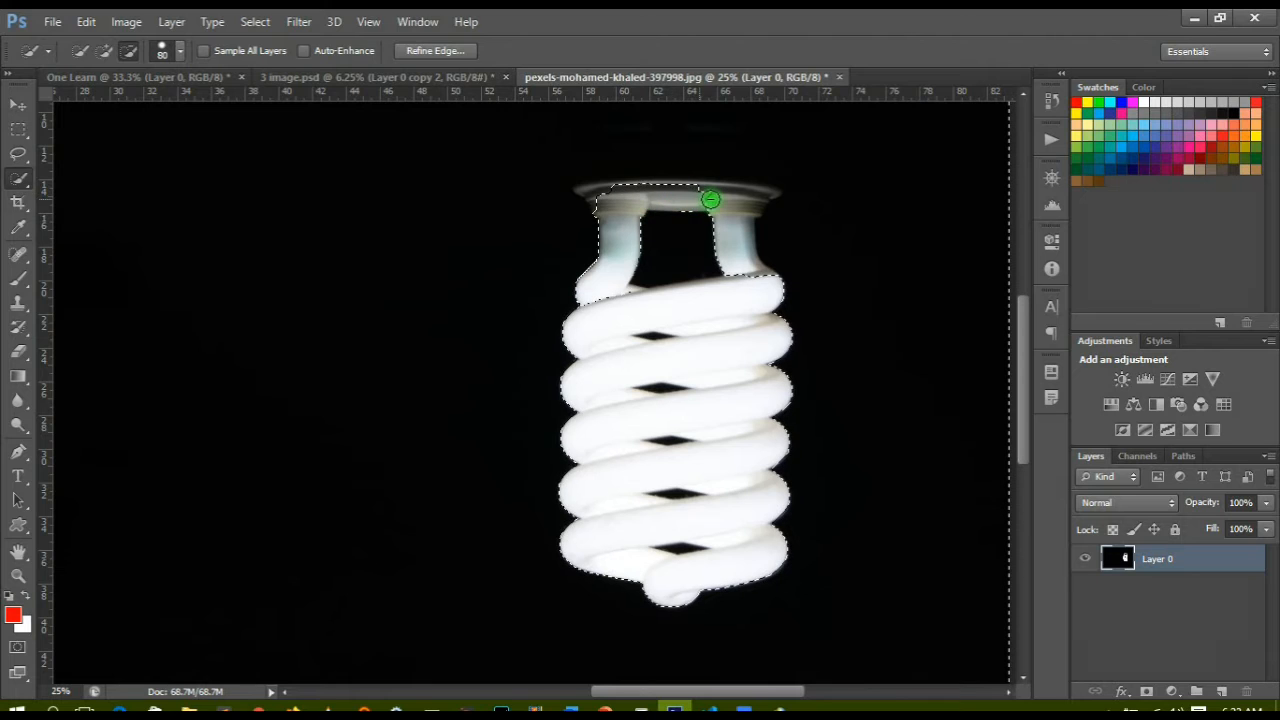
left_click_drag(728, 209, 733, 232)
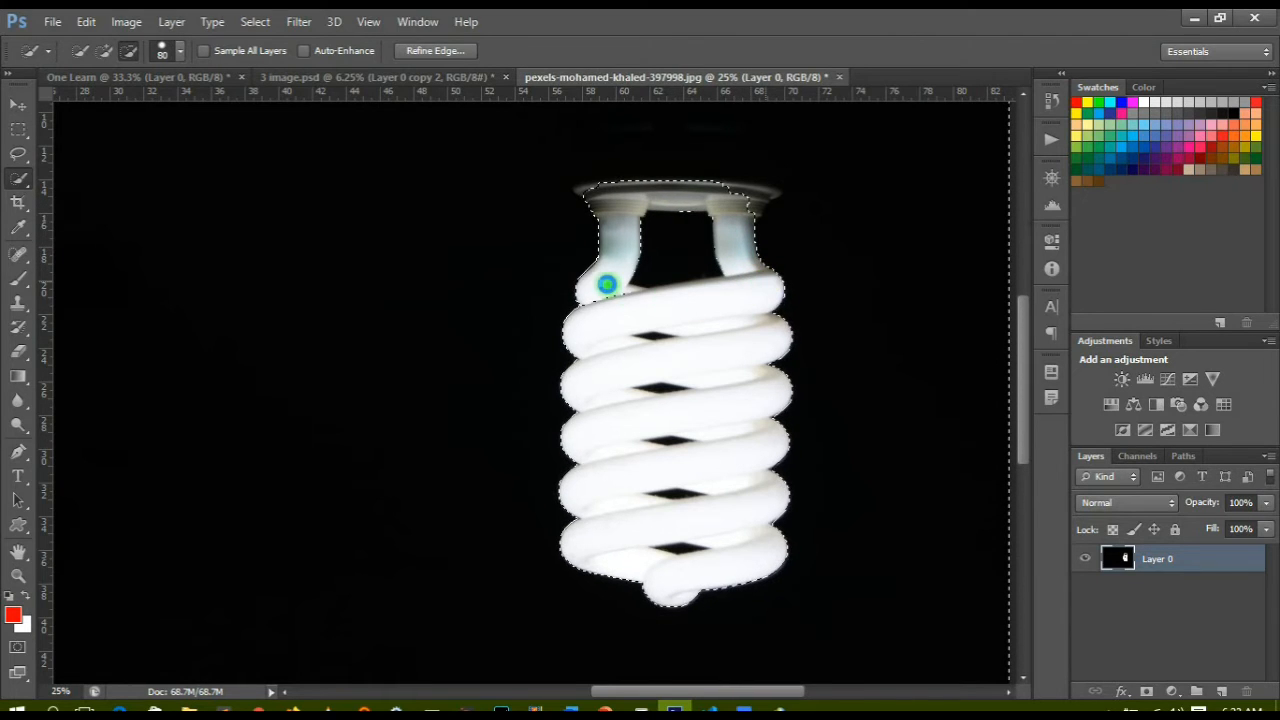
mouse_move(598, 294)
left_mouse_down()
mouse_move(689, 291)
mouse_move(740, 200)
mouse_move(763, 197)
left_mouse_up()
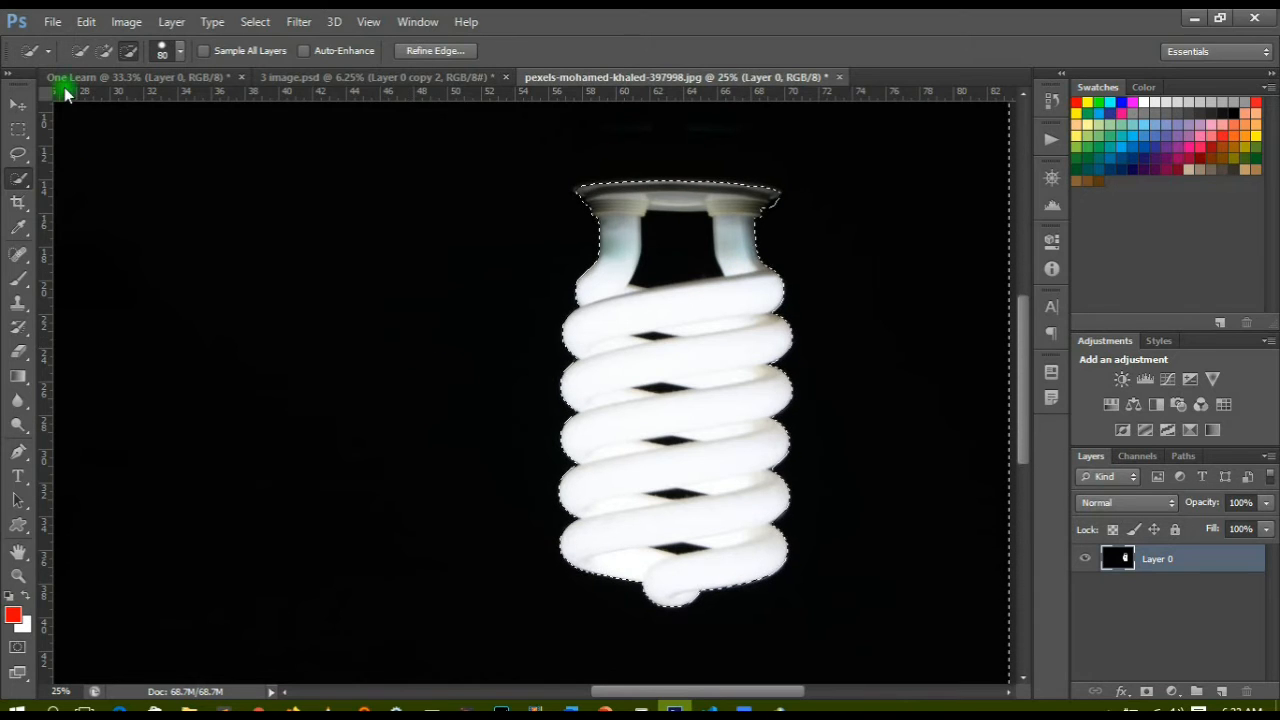
Switch the Quick Selection tool from subtracting to New selection mode.
left_click(79, 51)
left_click(101, 52)
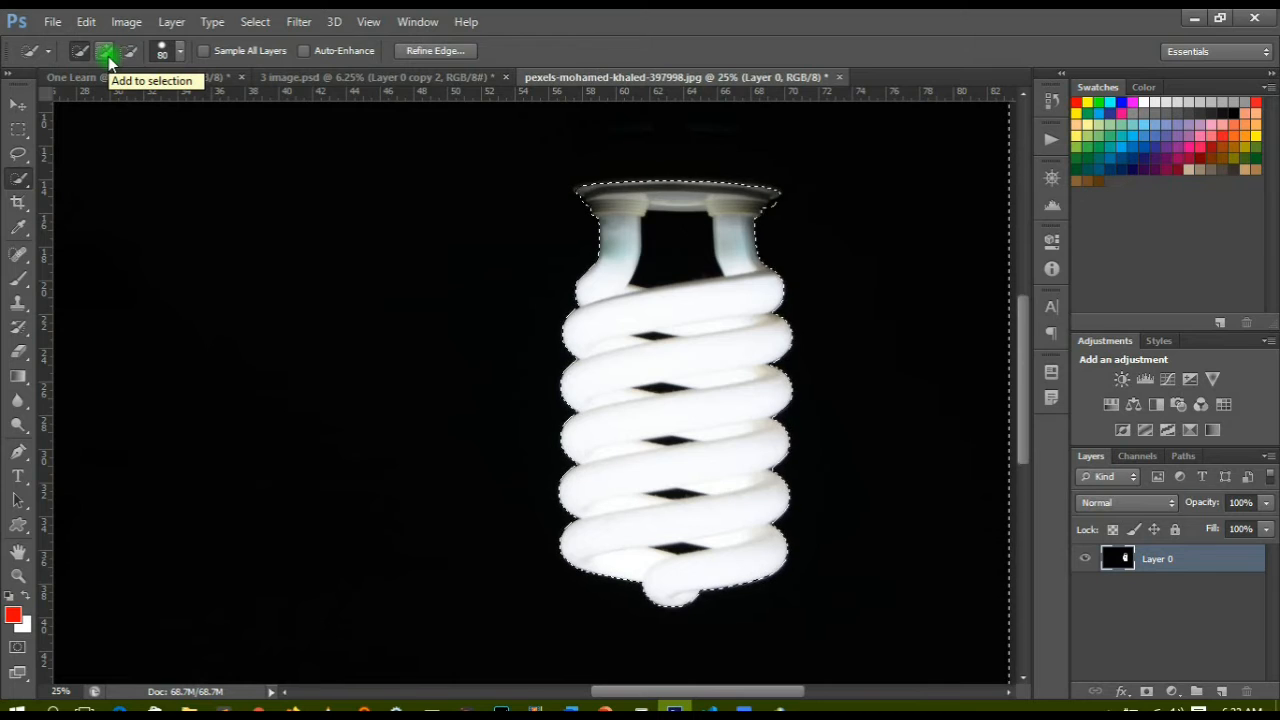
left_click(132, 55)
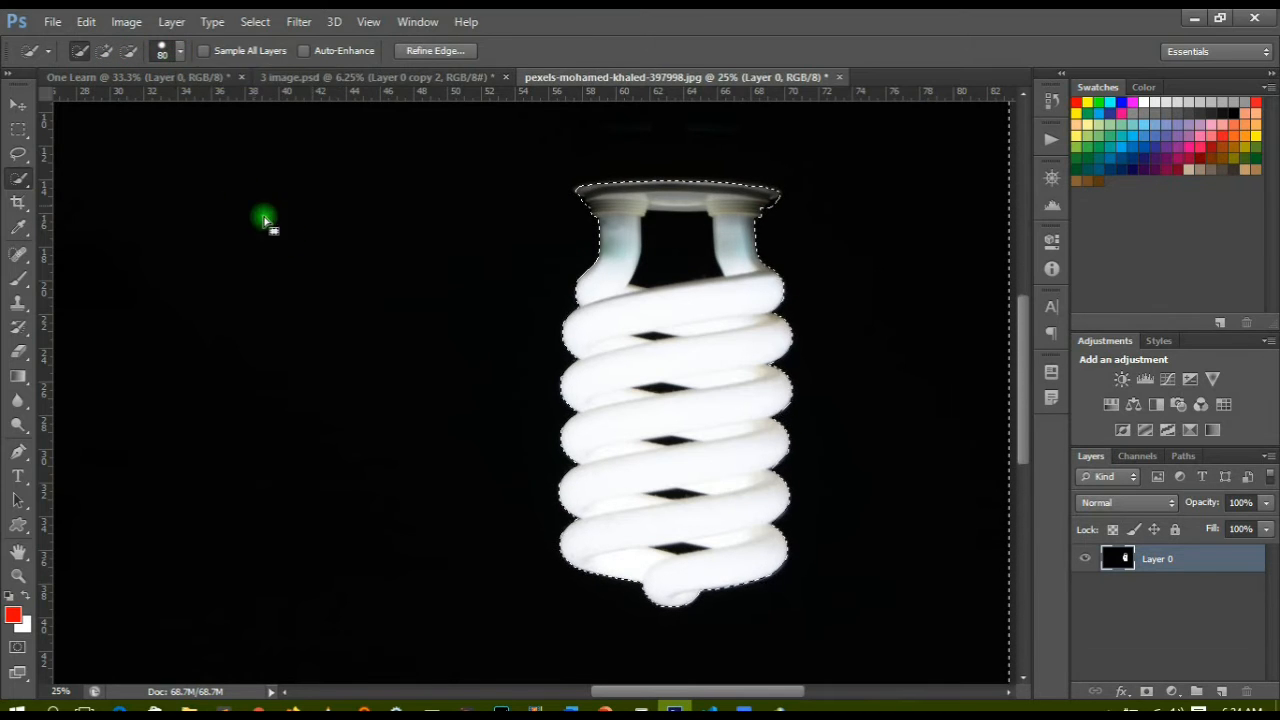
key("z")
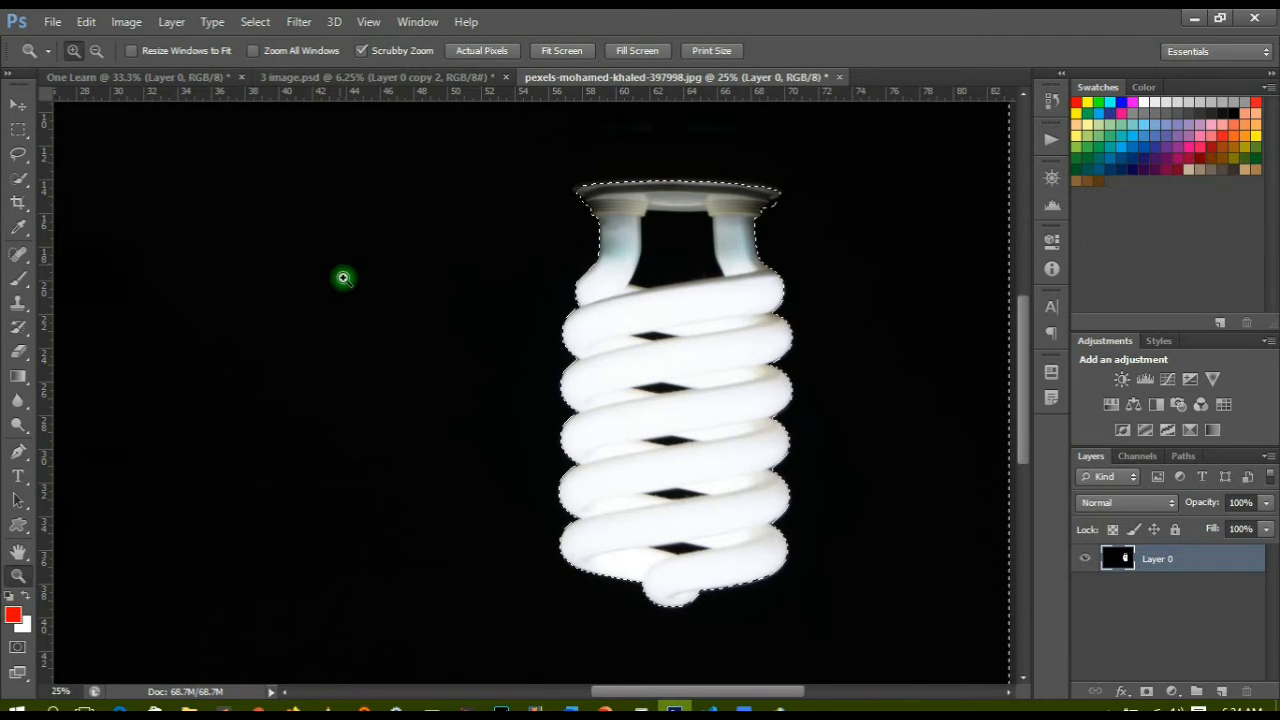
left_click(344, 280)
left_click(344, 282)
left_click(95, 50)
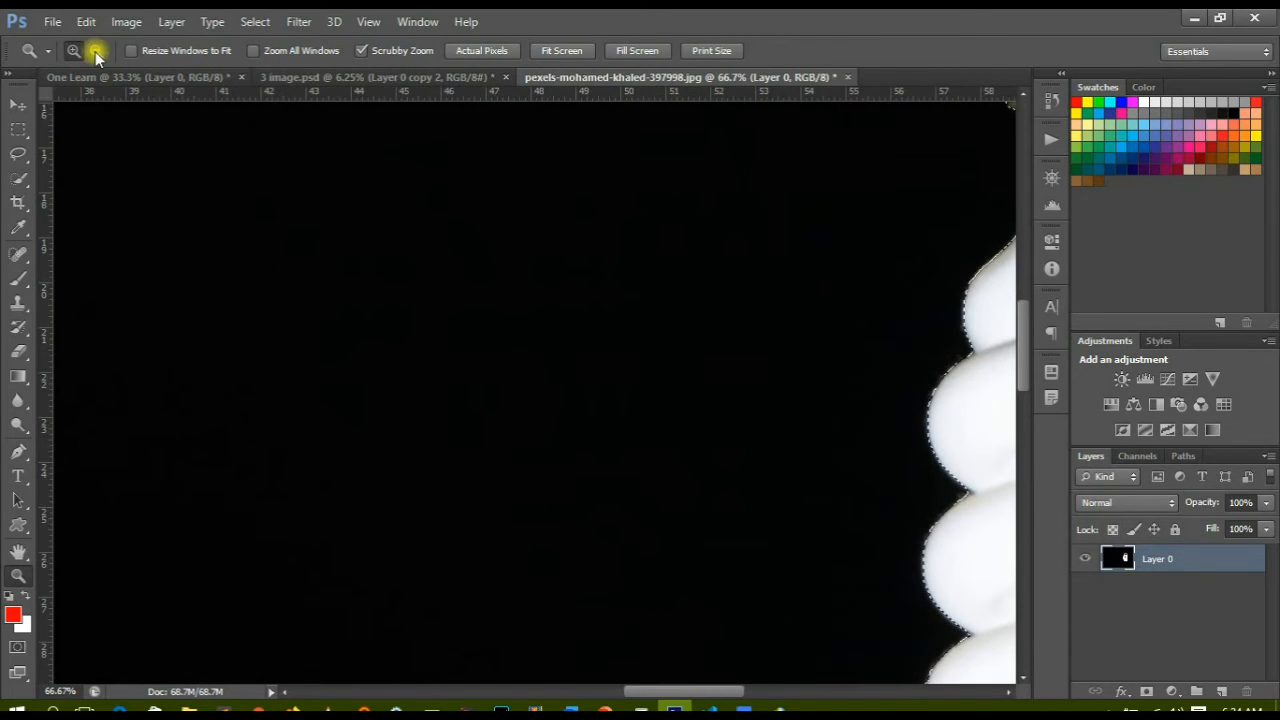
left_click(493, 404)
left_click(491, 403)
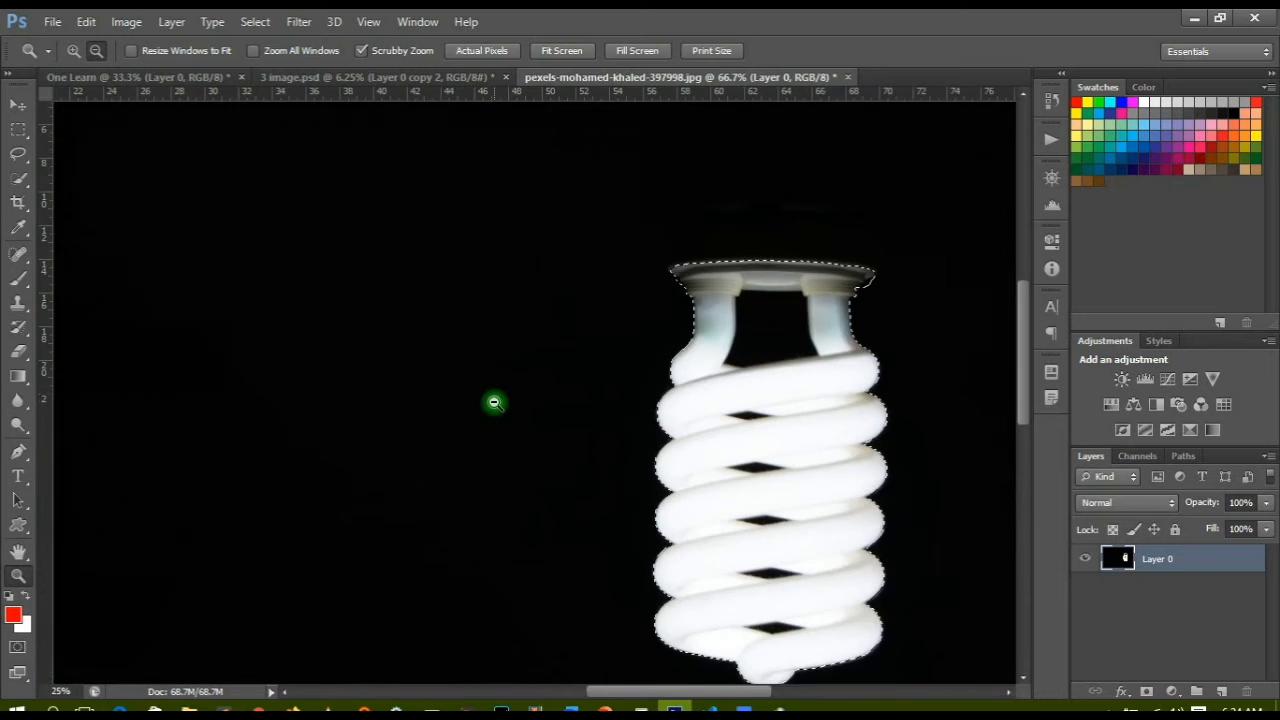
left_click(472, 400)
left_click(467, 399)
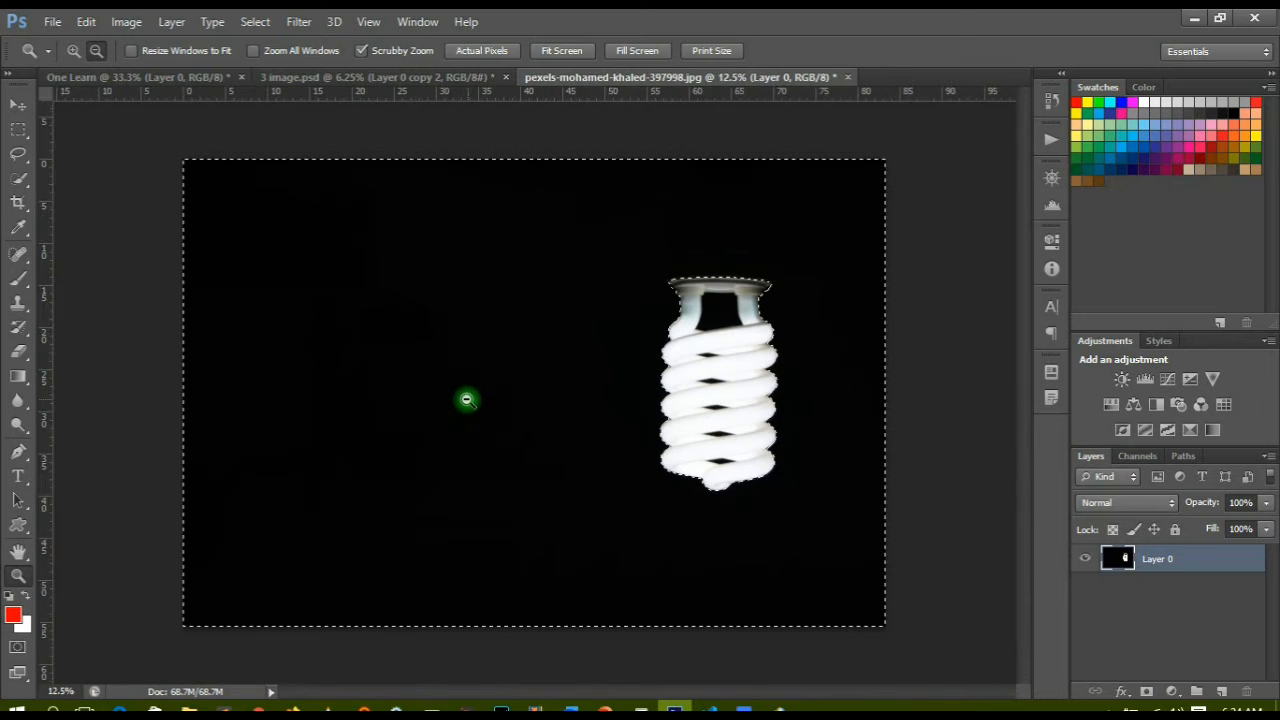
Set the Quick Selection brush size to 12 px and clear the background selection.
left_click(20, 184)
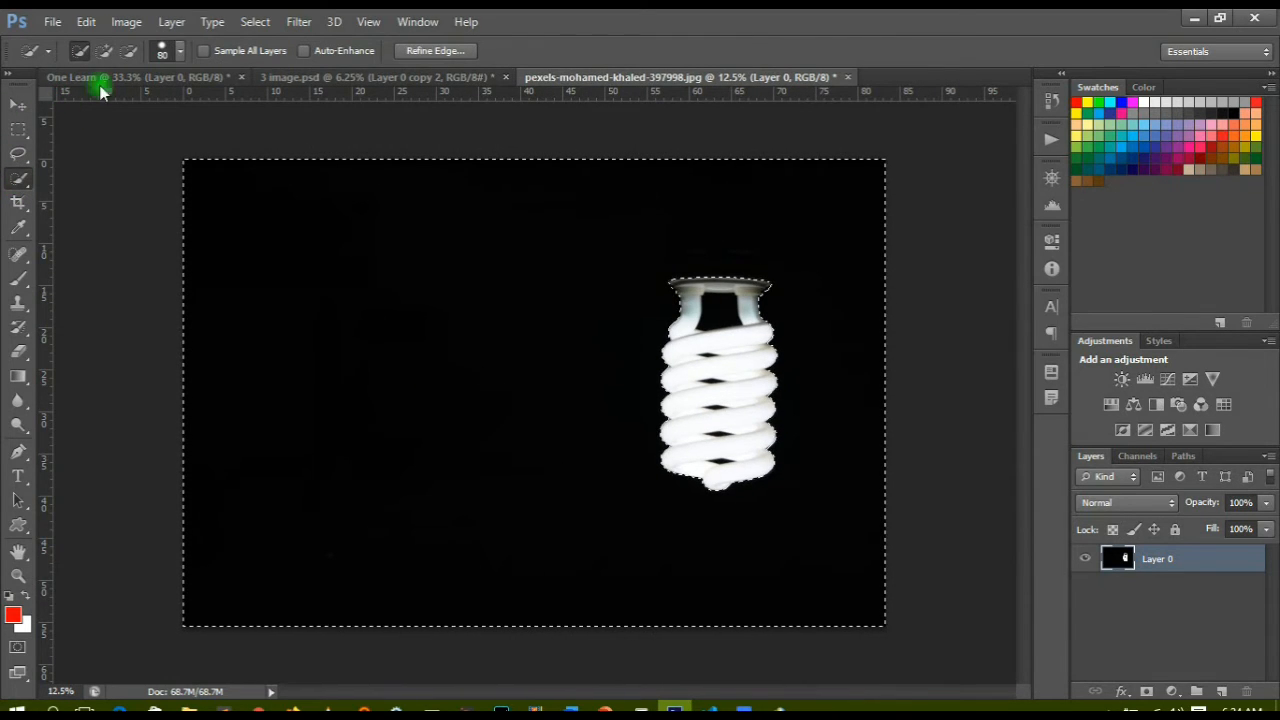
left_click(180, 52)
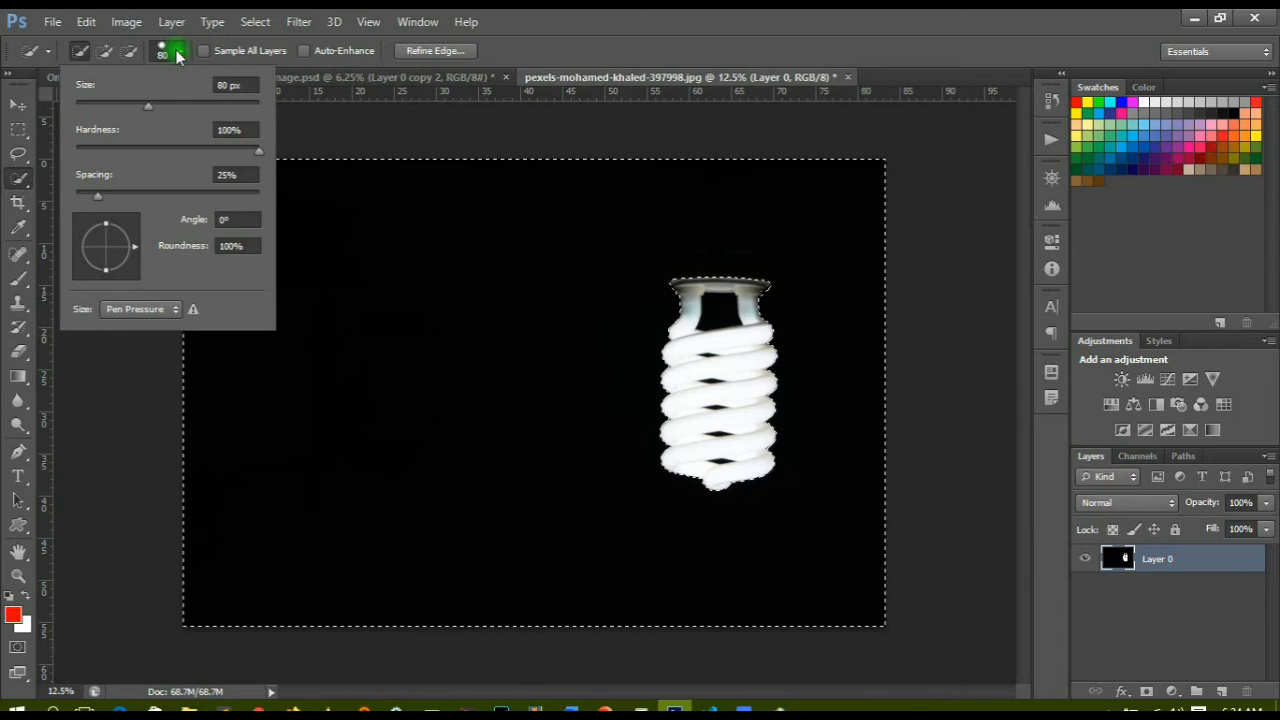
left_click_drag(173, 110, 99, 108)
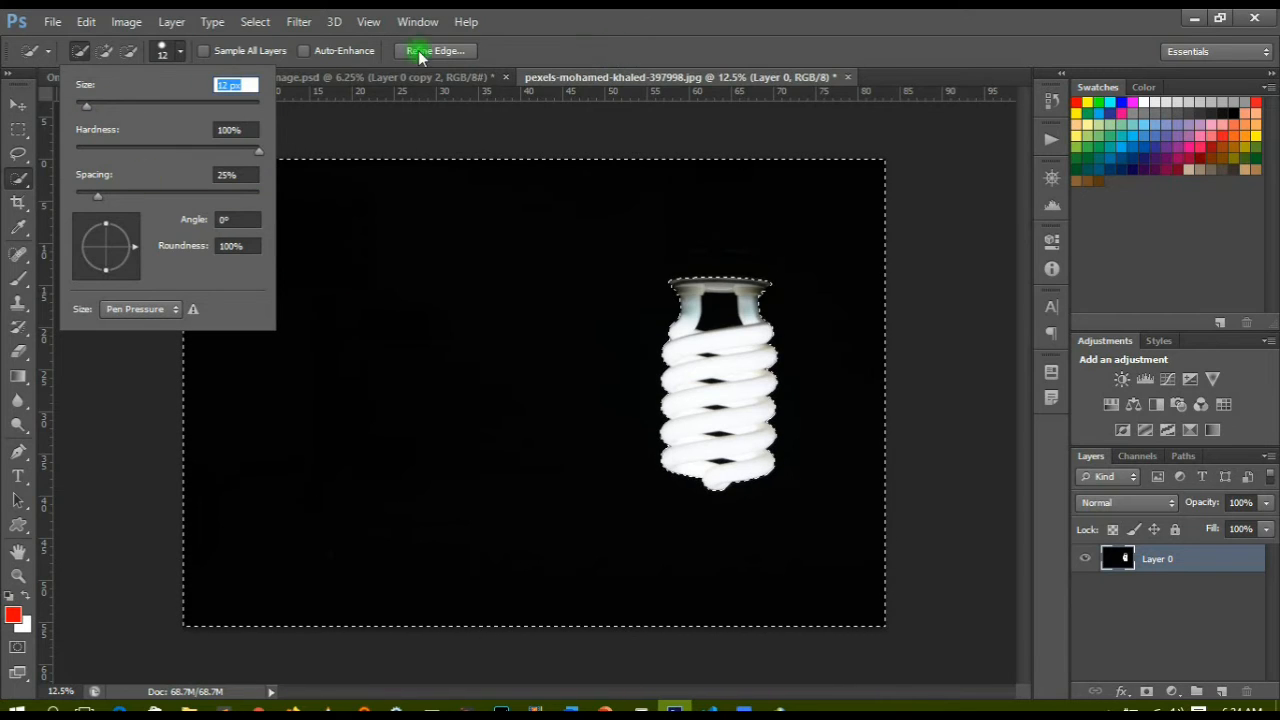
left_click(514, 40)
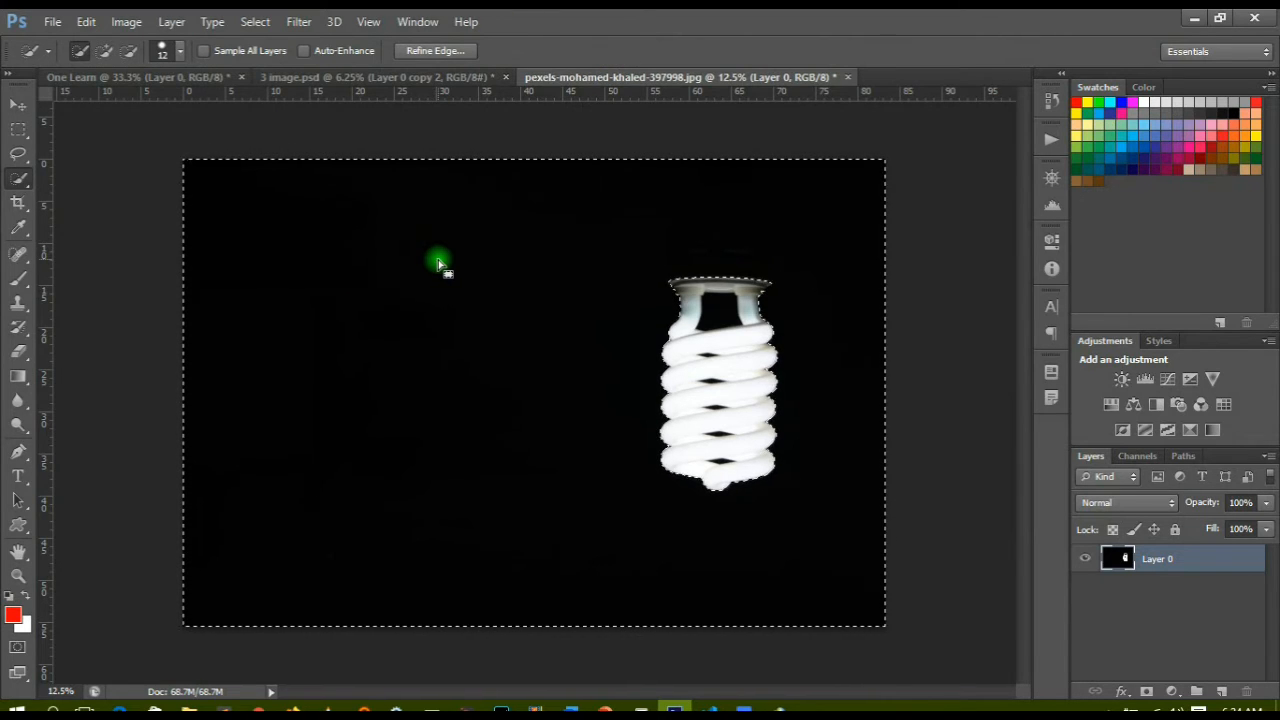
key("ctrl+d")
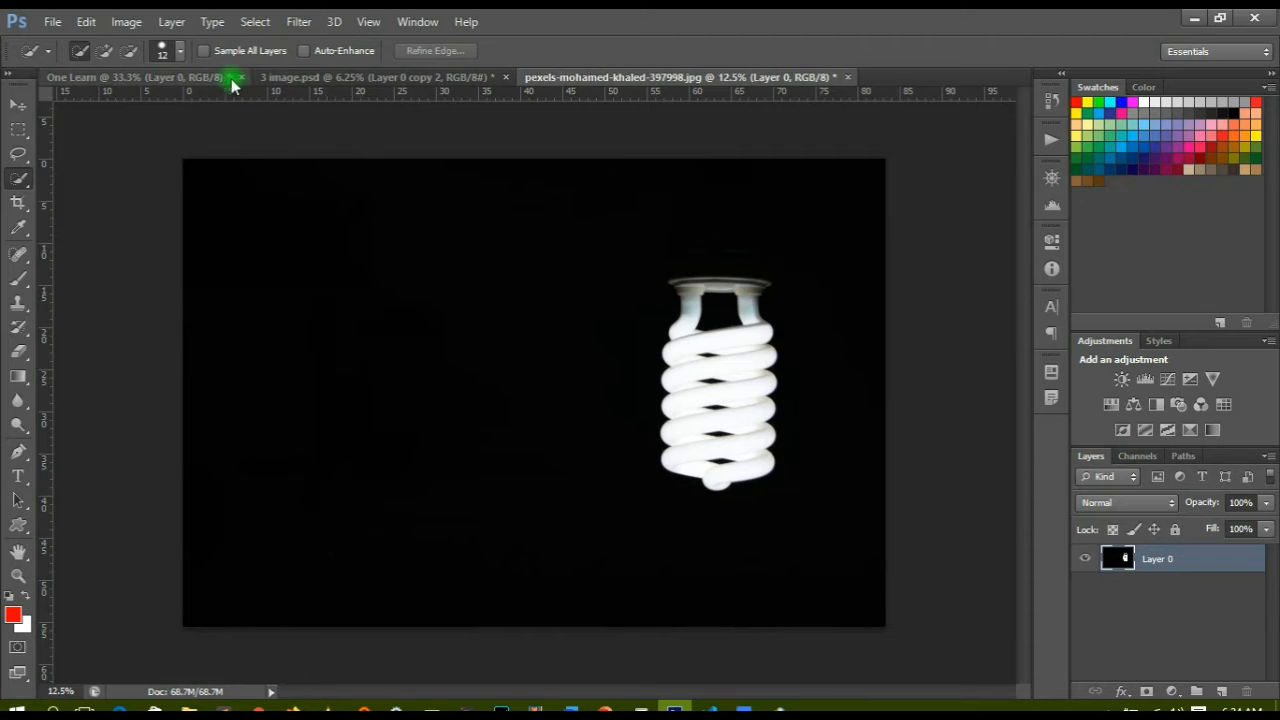
Try a Quick Selection brush size of 454 px, and settle on 76 px.
left_click(181, 51)
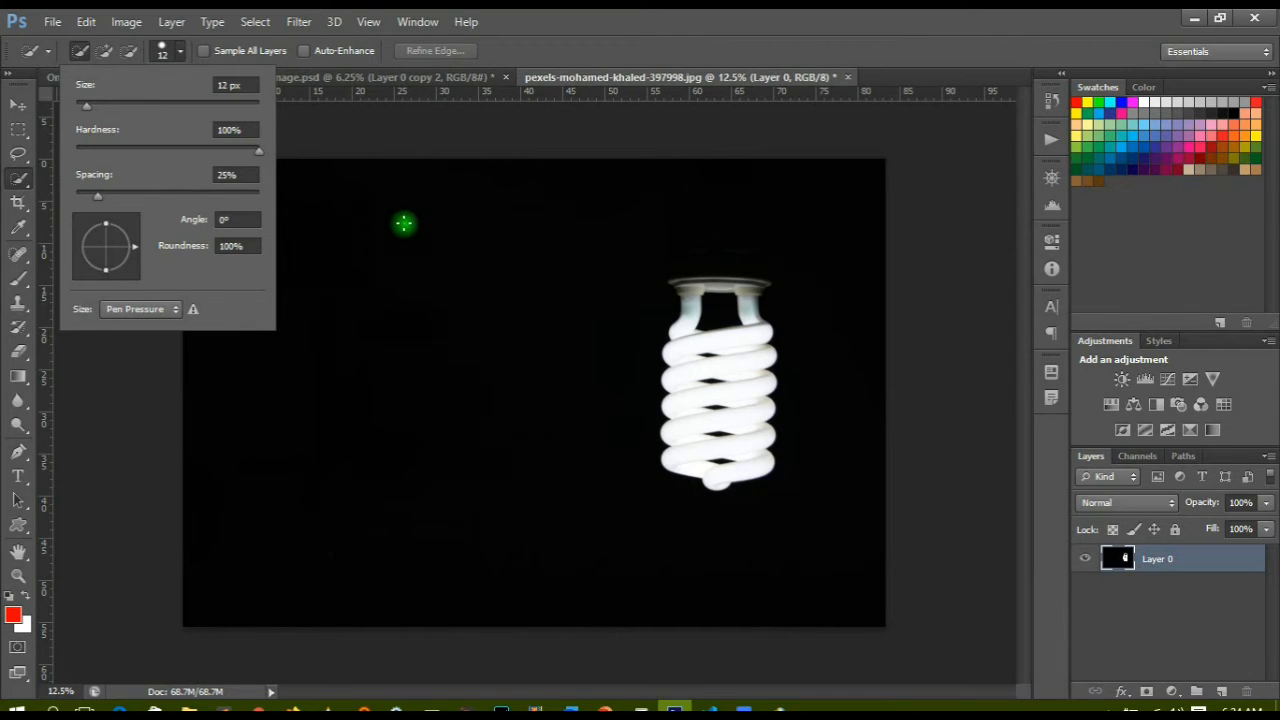
left_click_drag(88, 105, 236, 110)
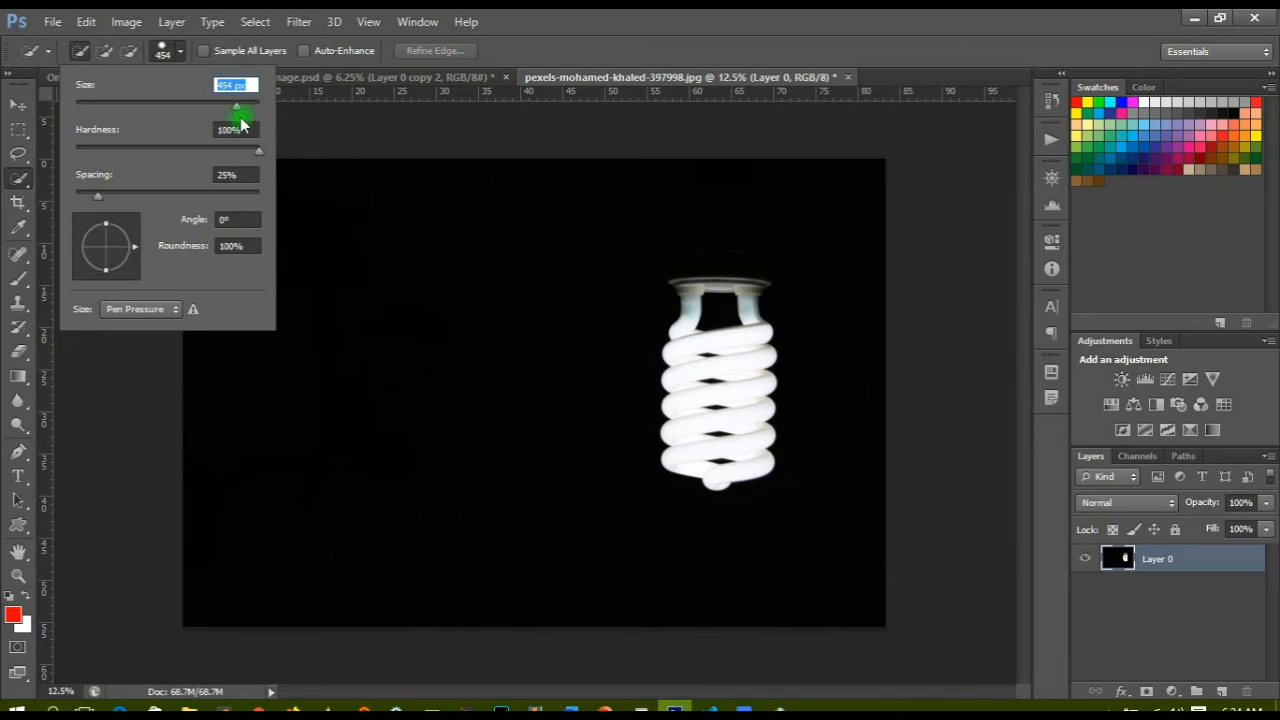
left_click_drag(236, 112, 146, 120)
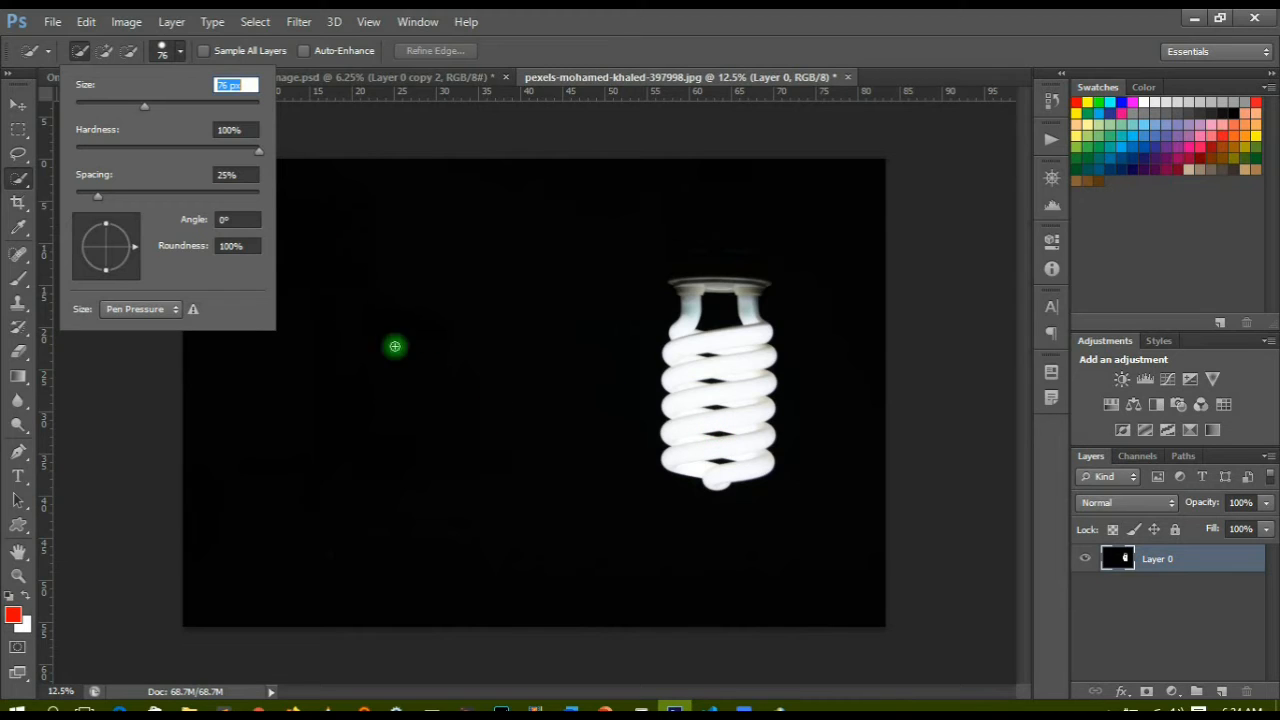
Set the Quick Selection brush size to 142 px with 100% hardness.
left_click(645, 704)
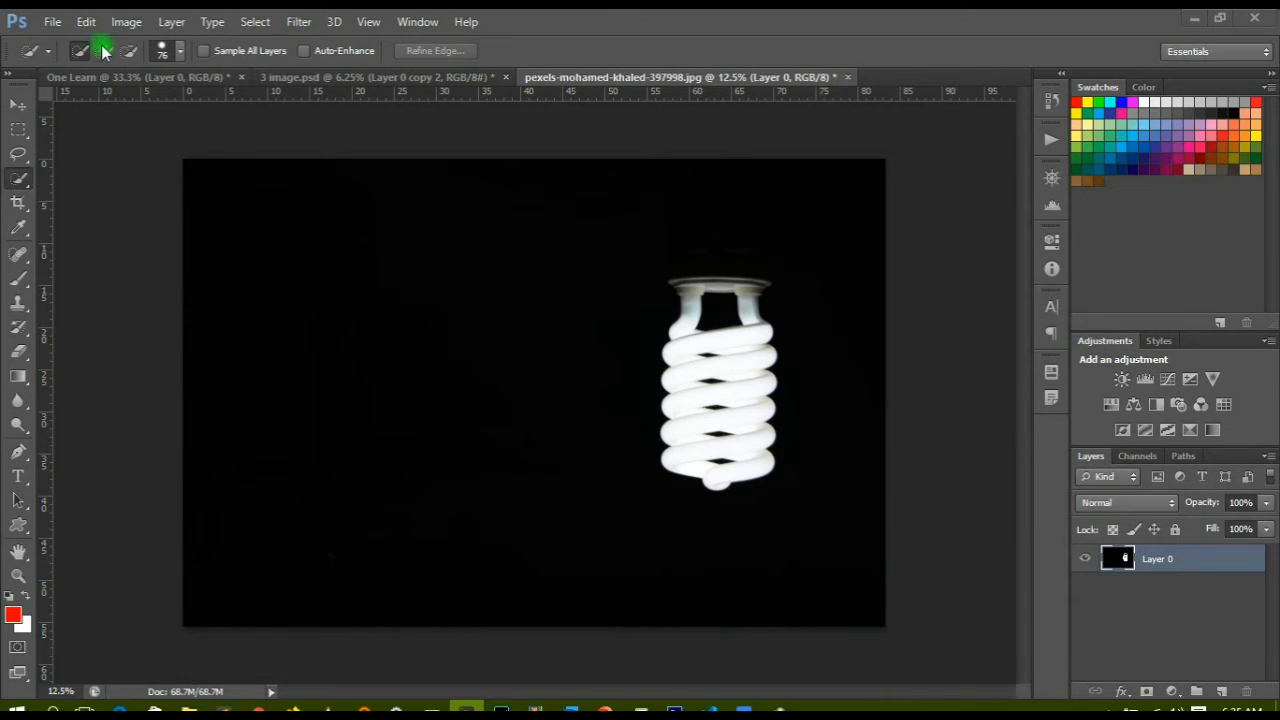
left_click(182, 54)
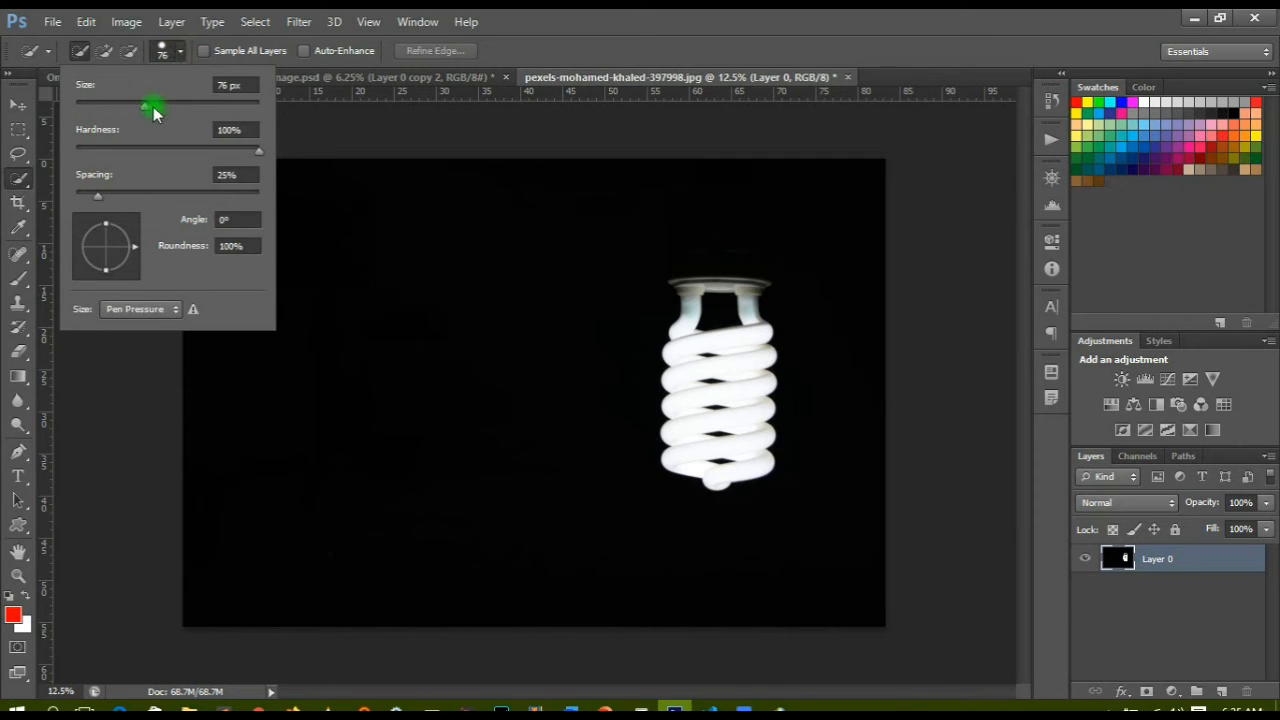
mouse_move(146, 112)
left_mouse_down()
mouse_move(226, 110)
mouse_move(186, 114)
left_mouse_up()
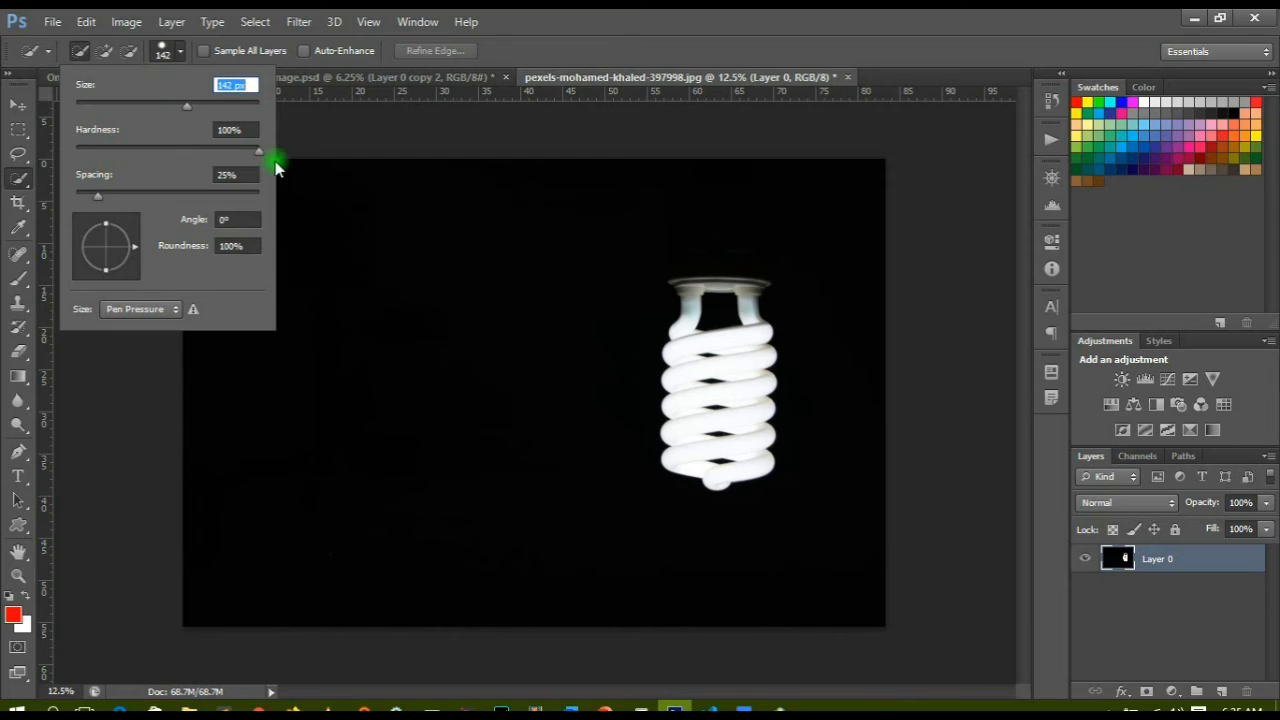
left_click_drag(254, 151, 479, 254)
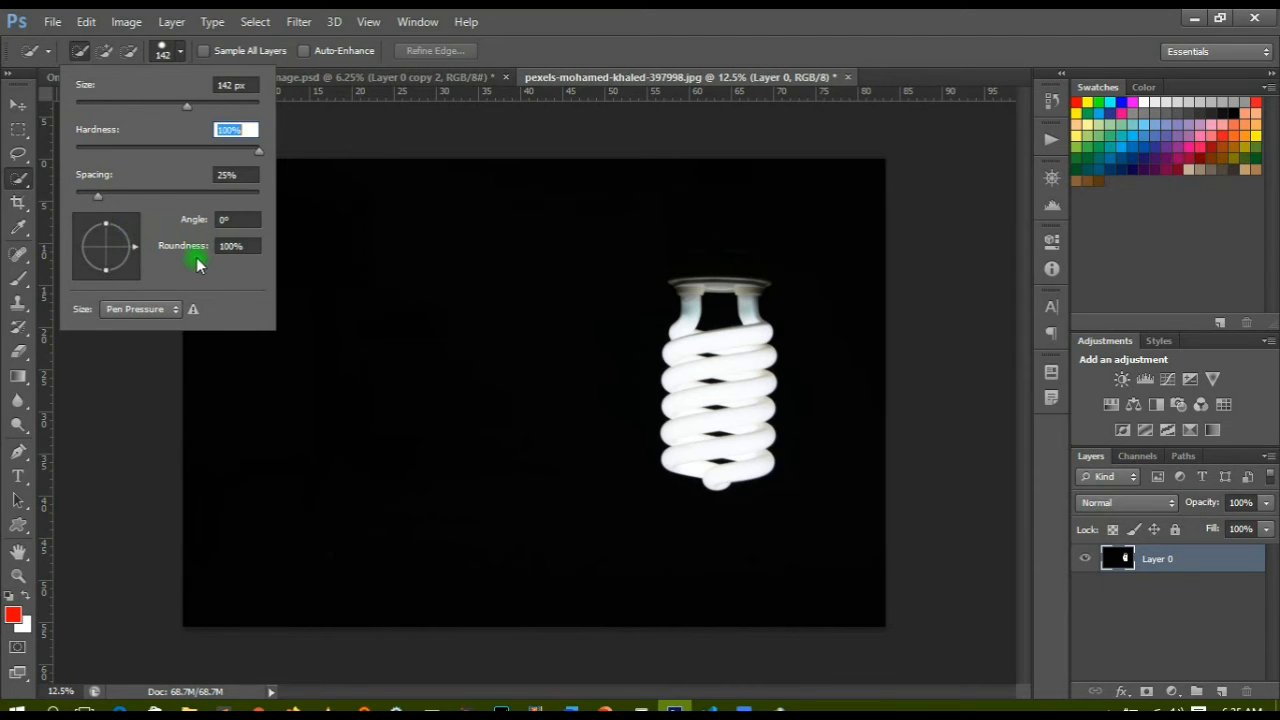
left_click(166, 48)
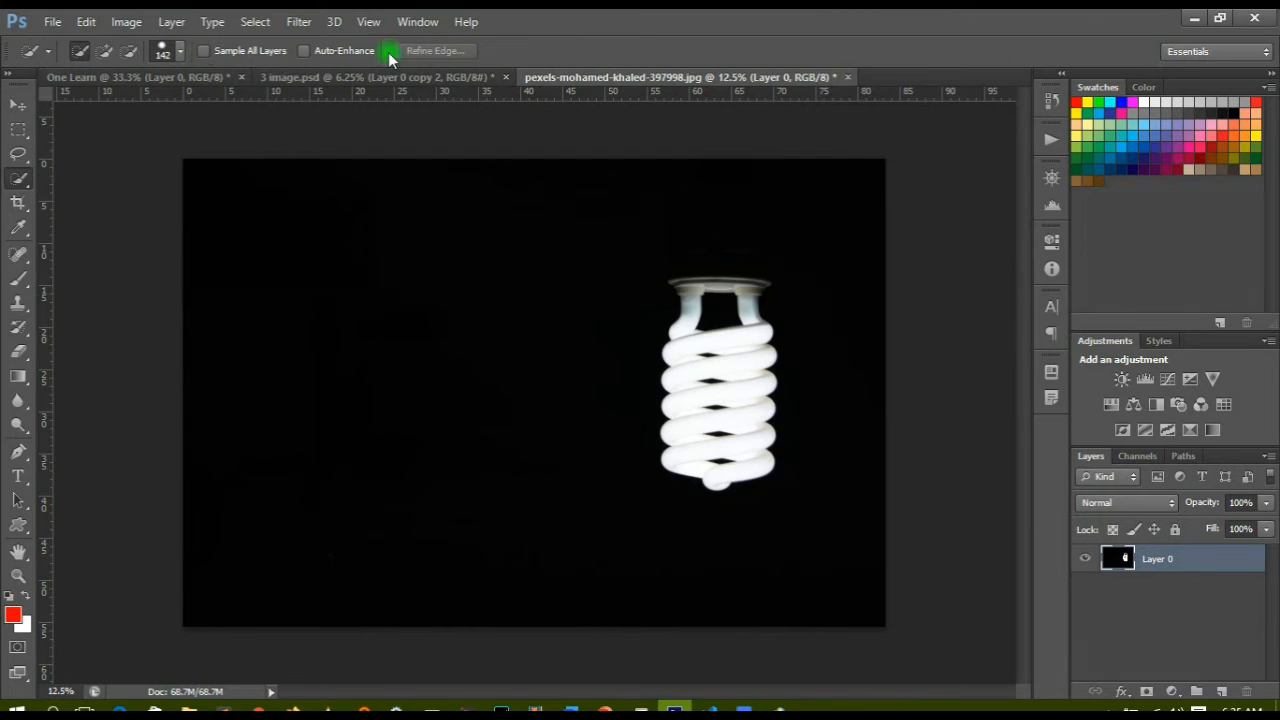
Switch to the Magic Wand in New selection mode, select the black background around the bulb, and deselect it.
right_click(22, 176)
left_click(101, 194)
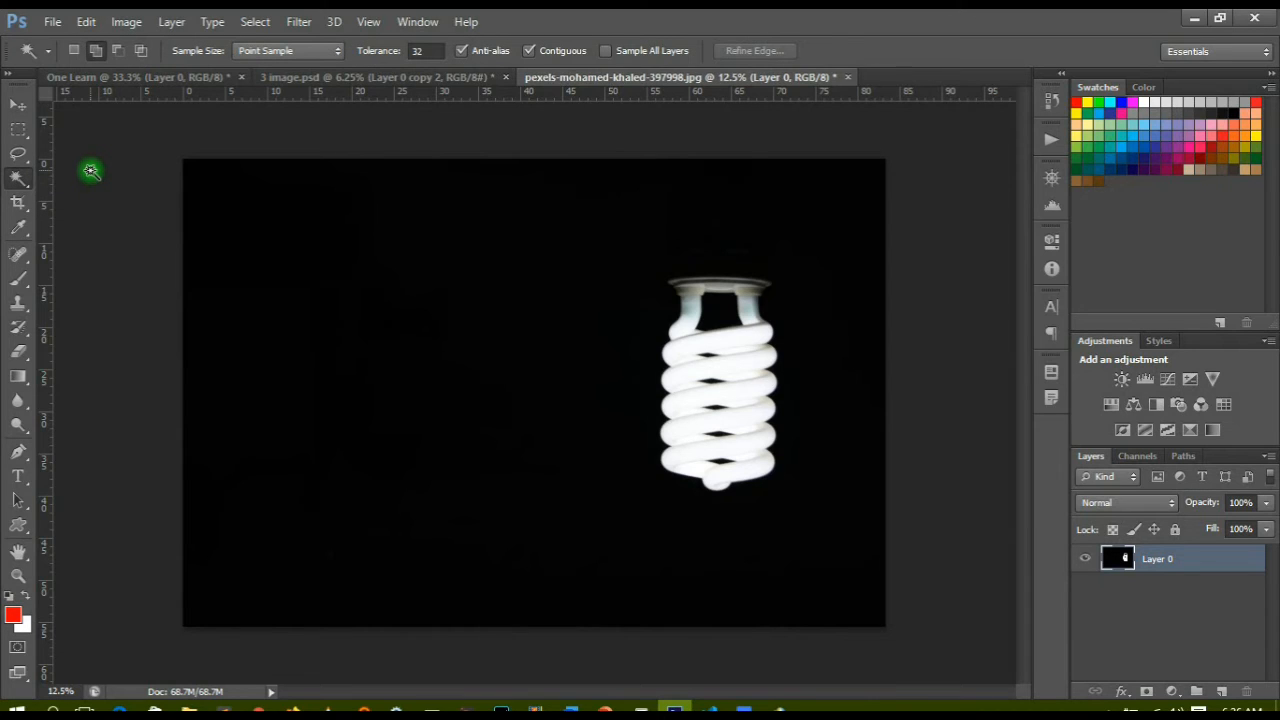
left_click(74, 50)
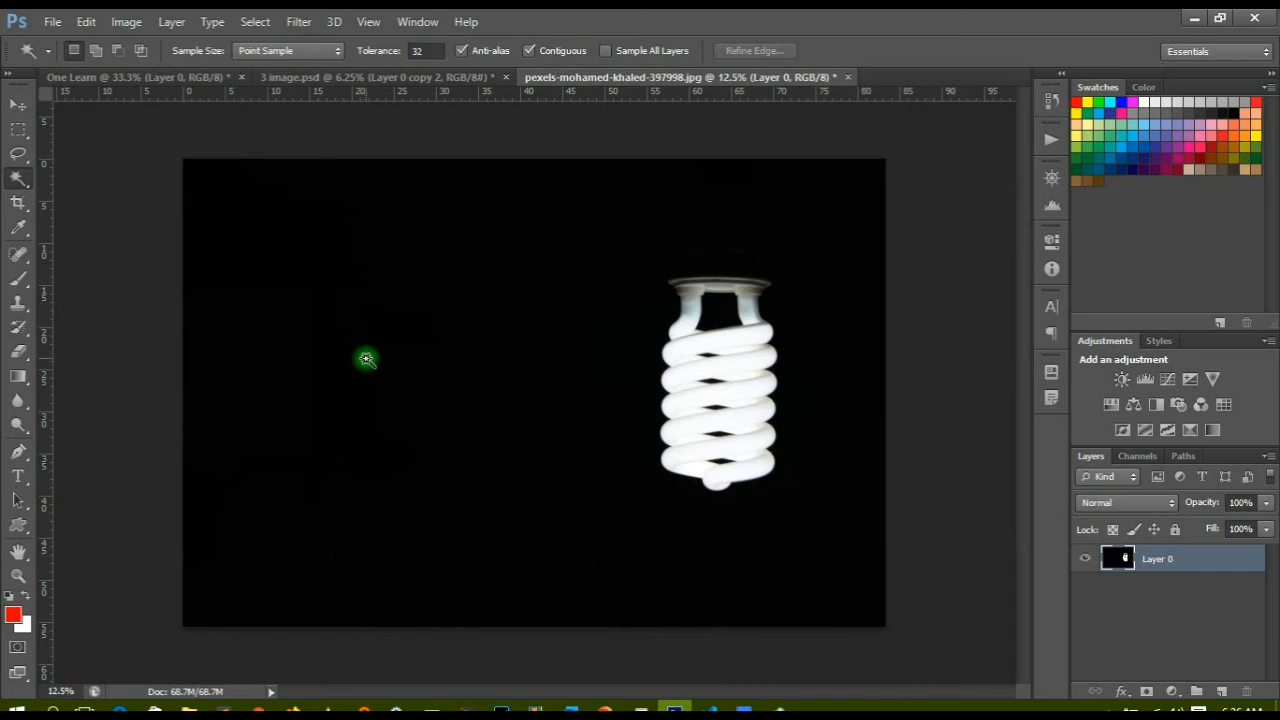
left_click(324, 257)
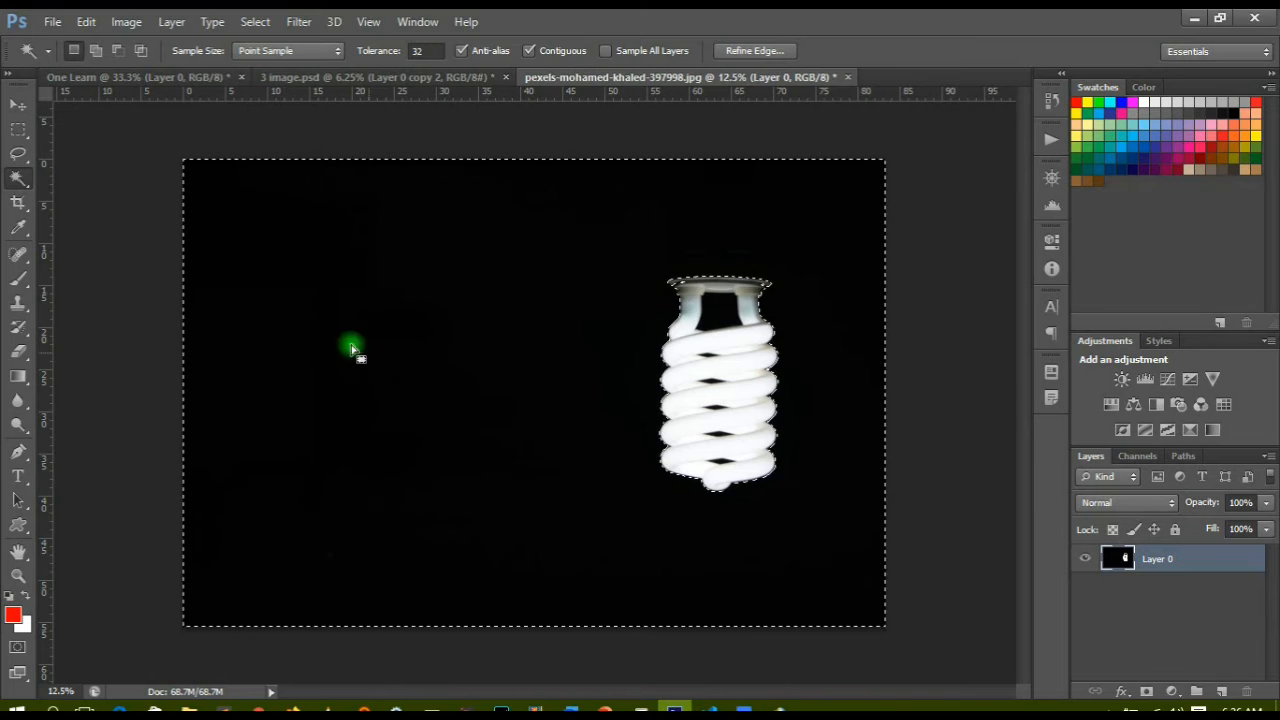
key("ctrl+d")
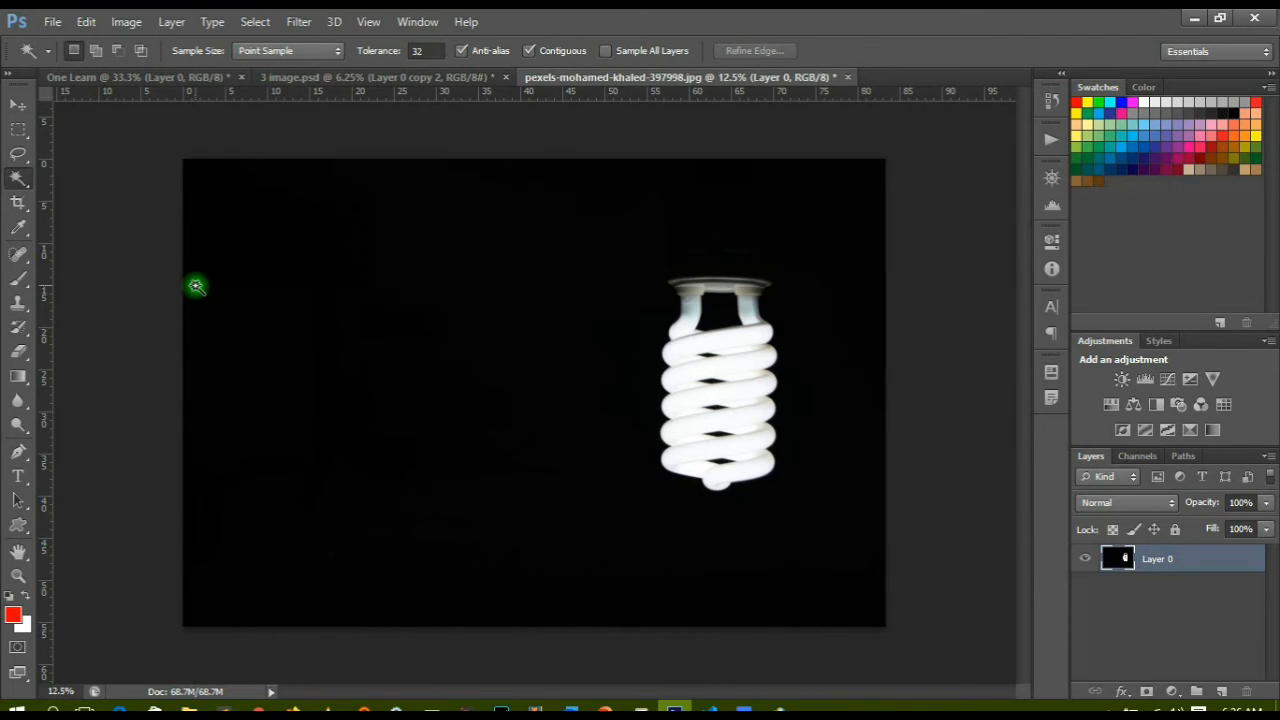
left_click(52, 21)
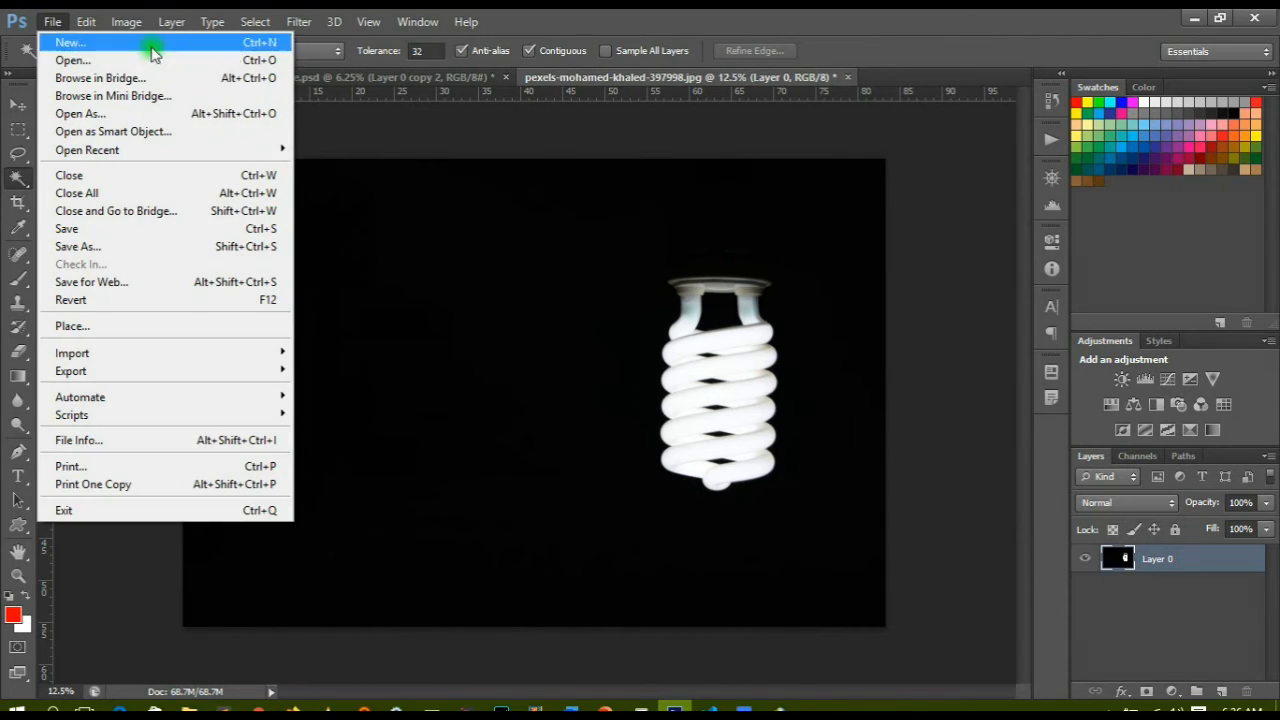
left_click(733, 270)
left_click(95, 50)
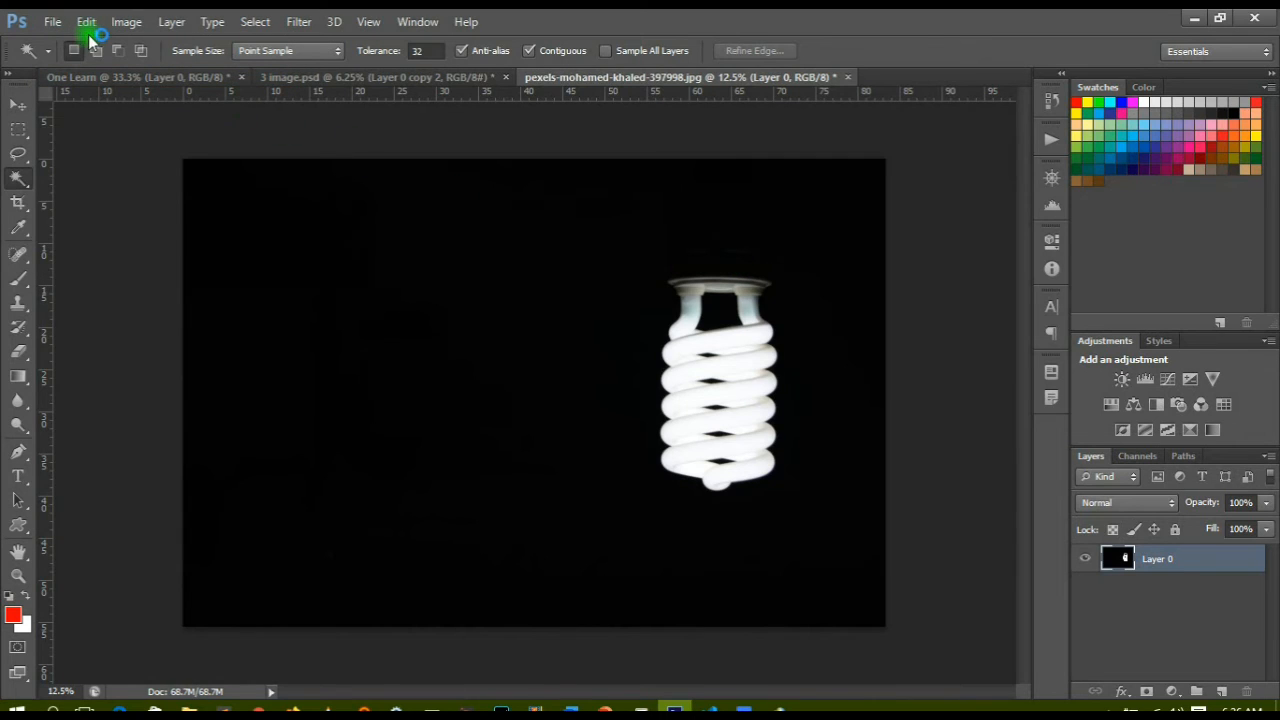
left_click(644, 702)
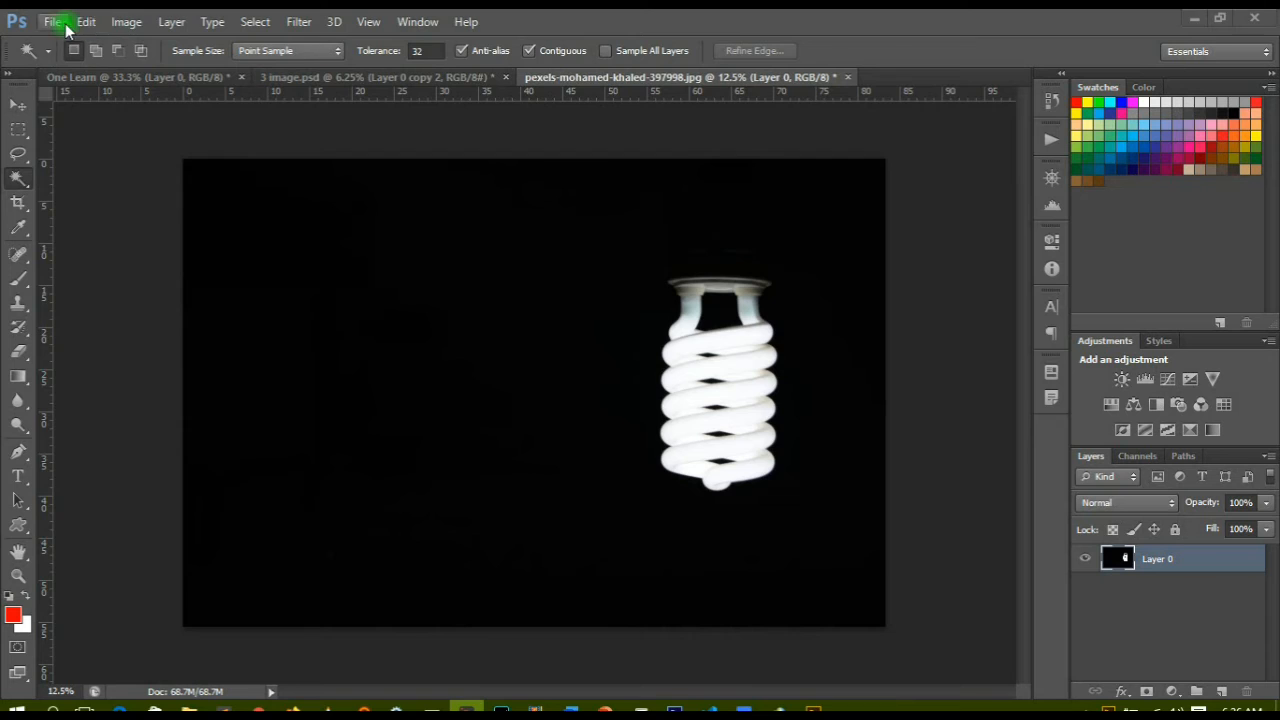
Open business-woman-2697954_1920.jpg from the work files folder and convert its locked Background into a regular layer named Layer 0.
left_click(52, 21)
left_click(84, 62)
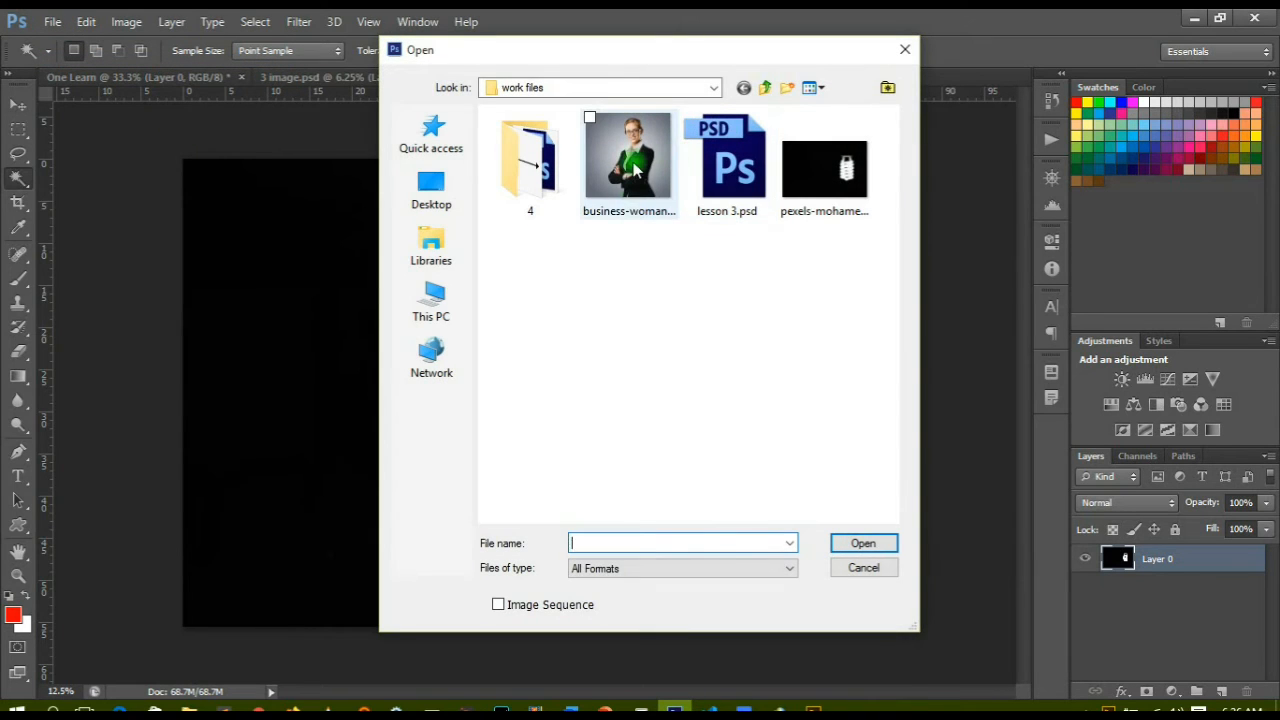
left_click(634, 170)
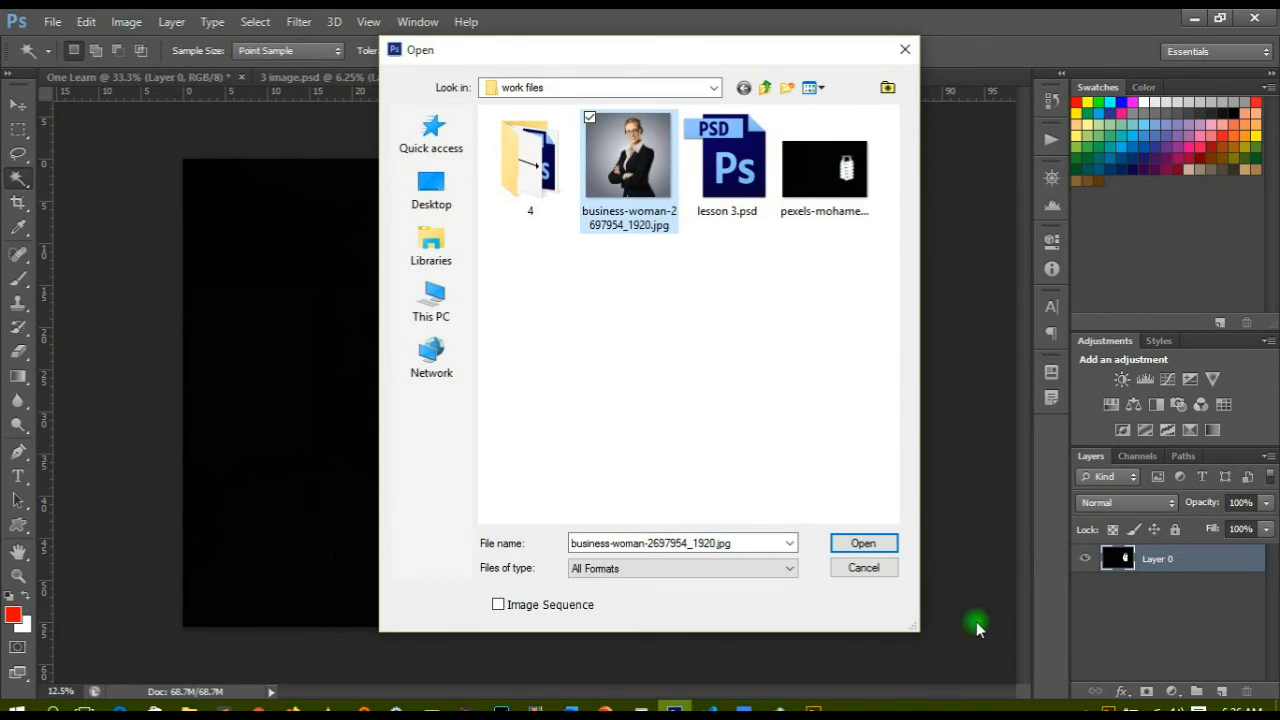
left_click(884, 543)
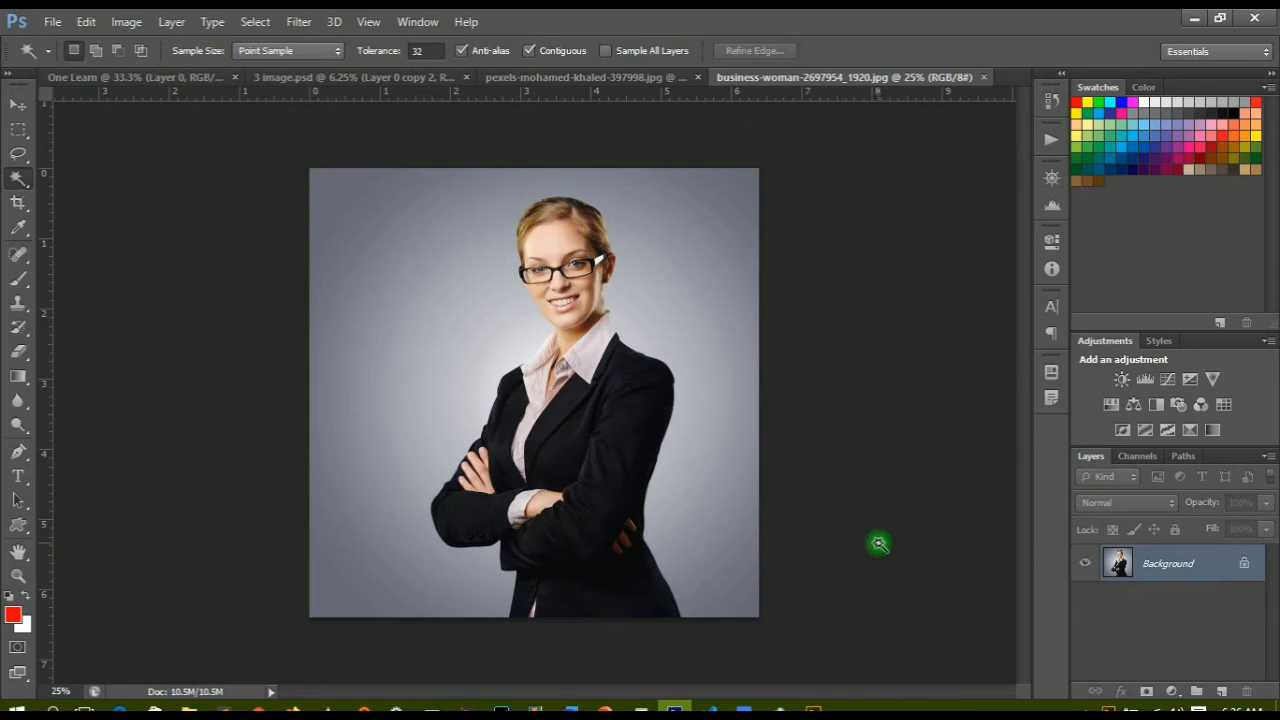
double_click(1244, 565)
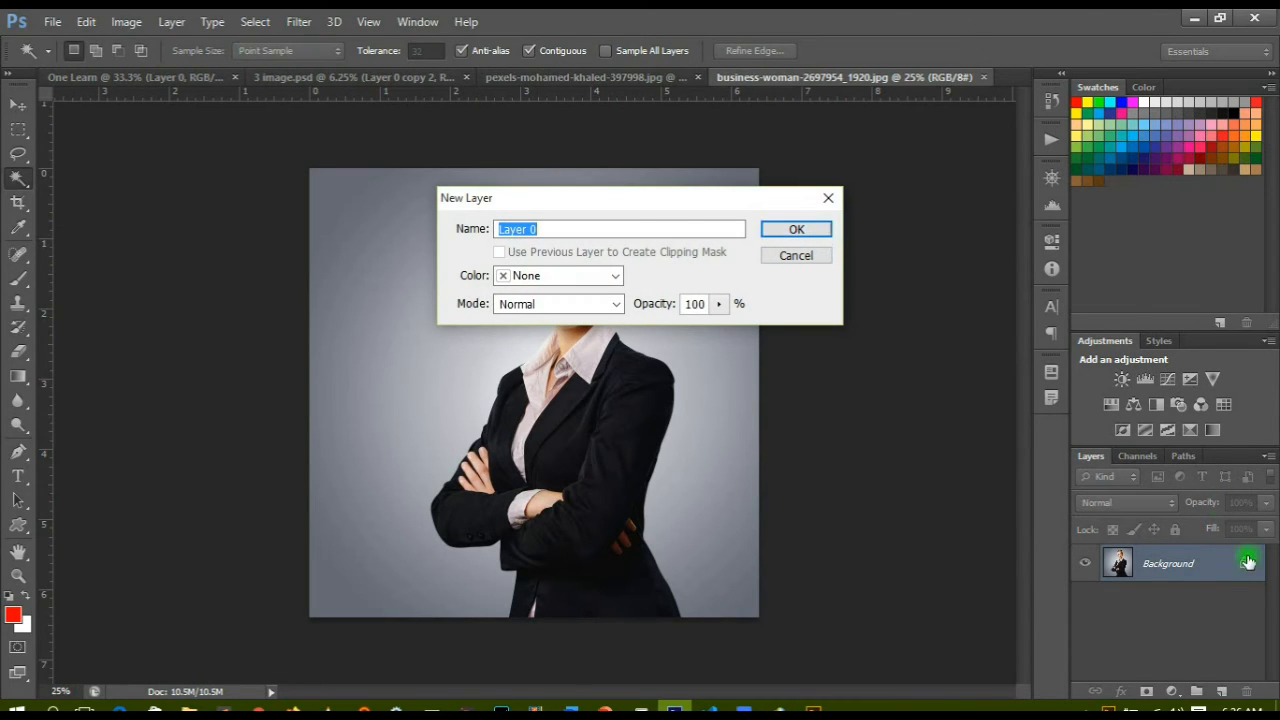
left_click(786, 230)
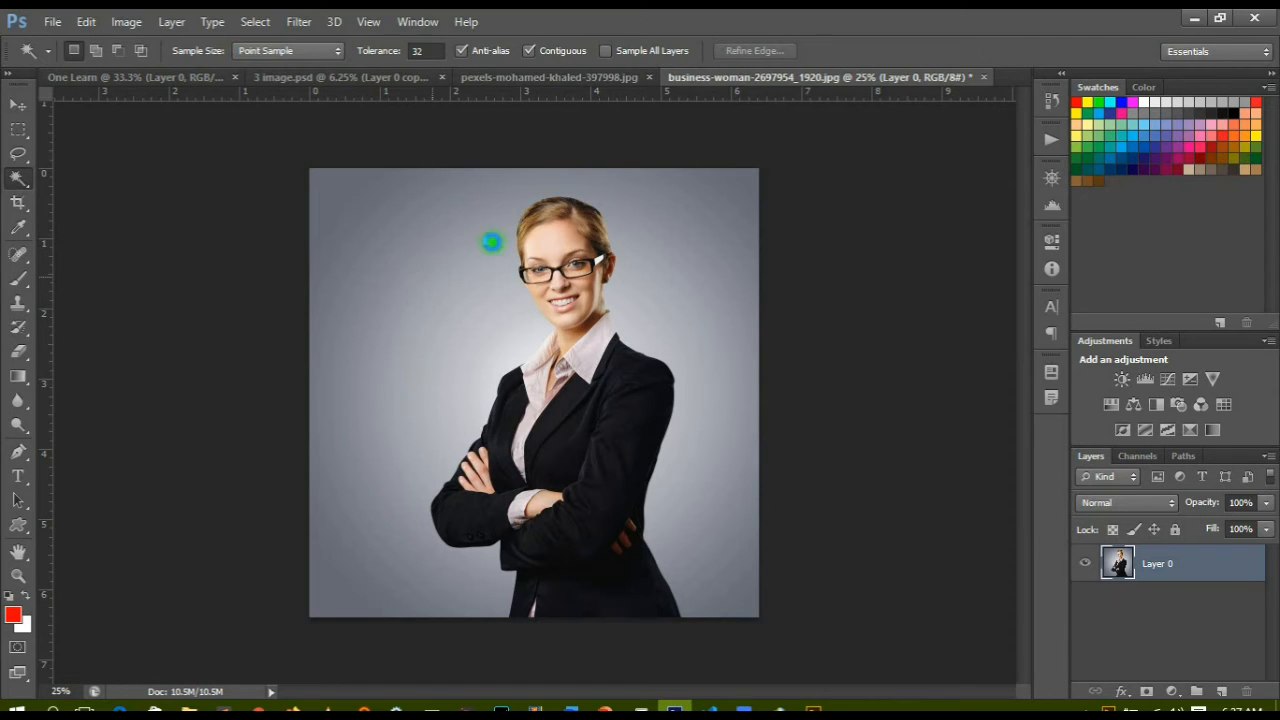
Select part of the grey backdrop around the woman with the Magic Wand, and clear the selection.
left_click(645, 527)
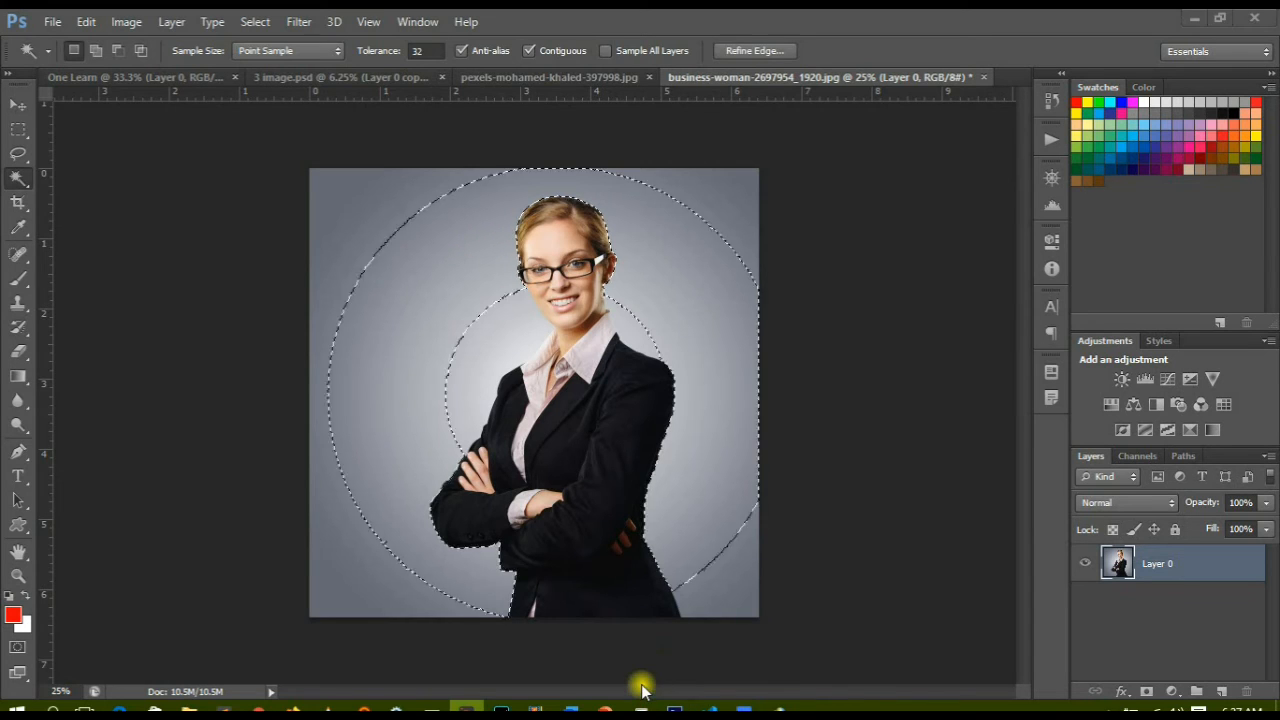
left_click(901, 18)
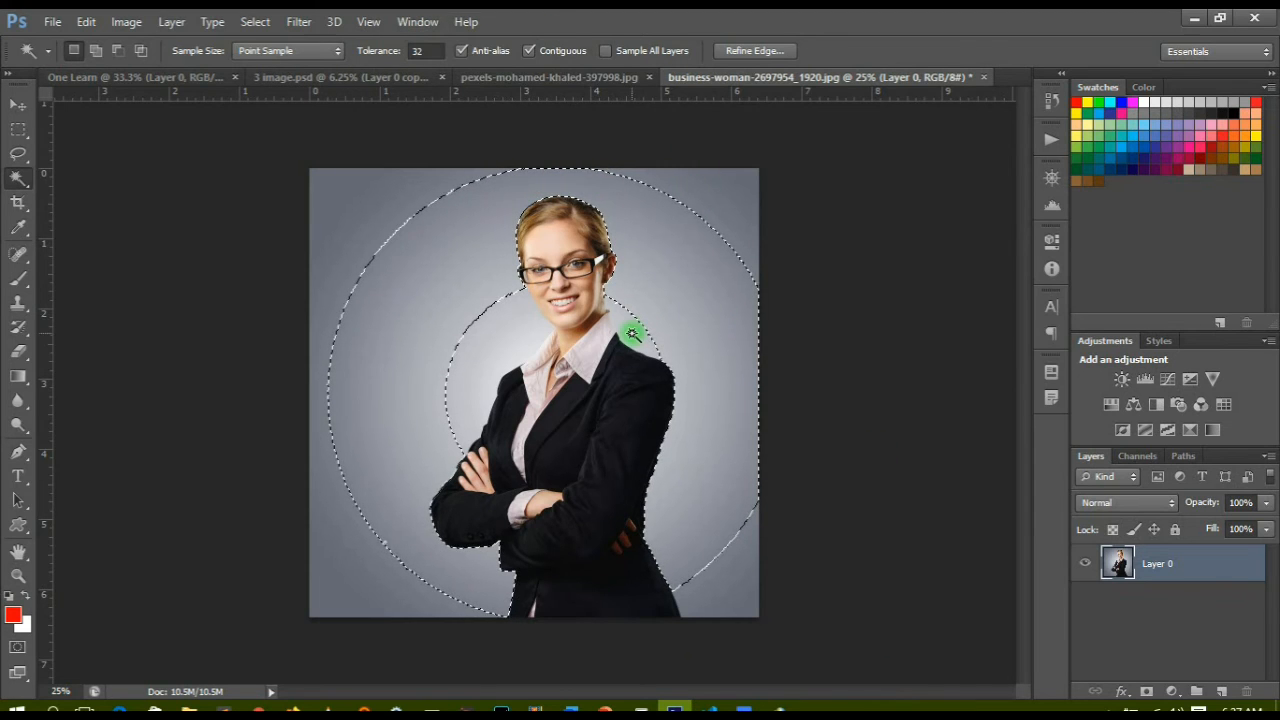
key("ctrl+d")
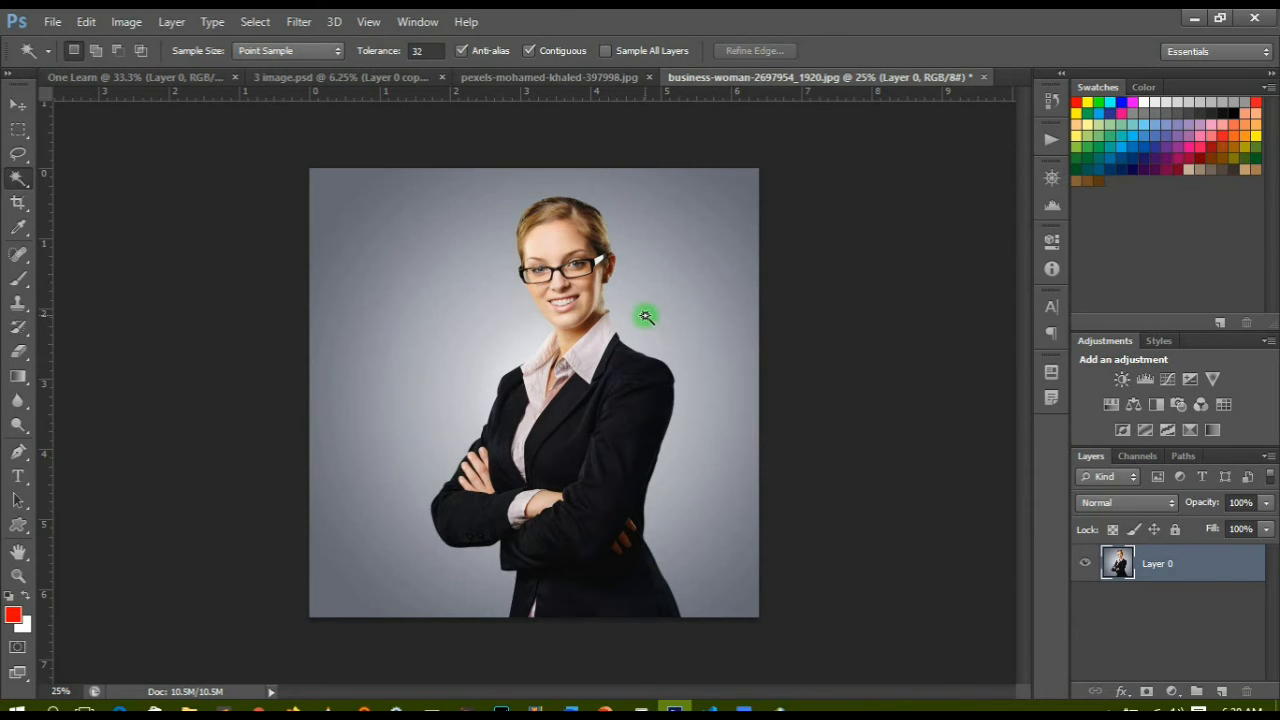
Switch the Magic Wand to Add to selection and build up a selection of the whole grey backdrop around the woman.
left_click(96, 51)
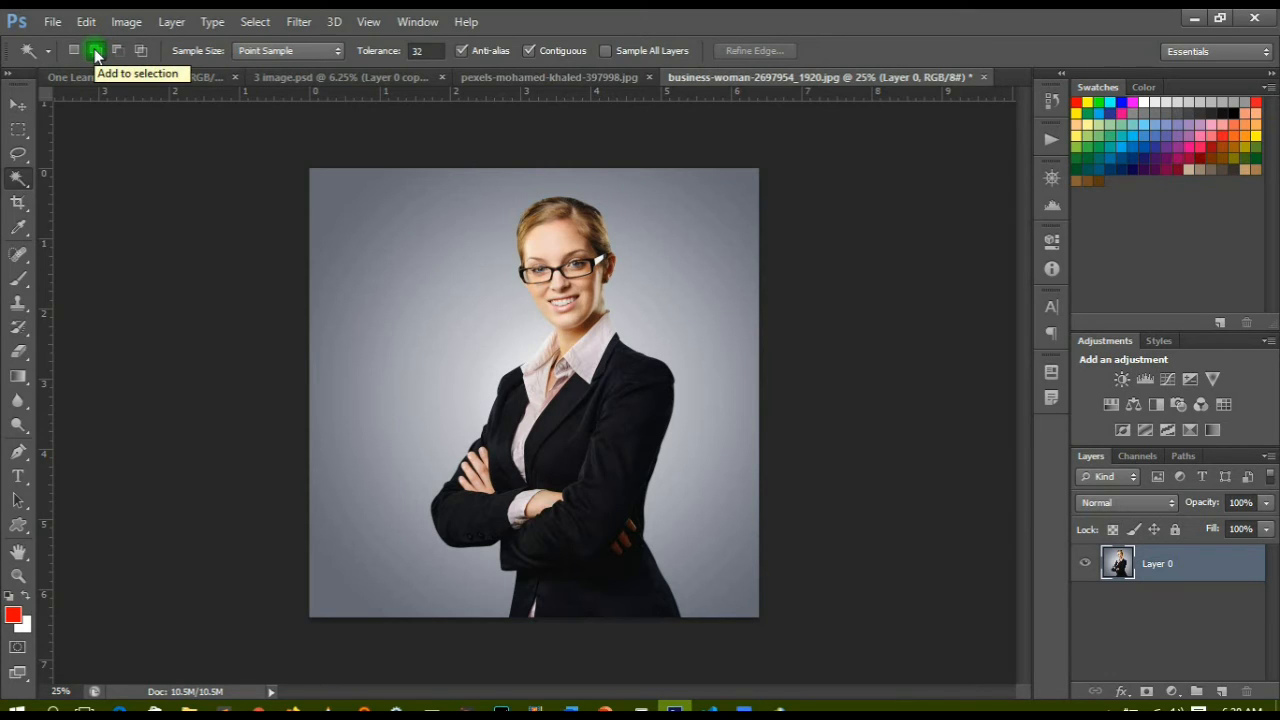
left_click(465, 264)
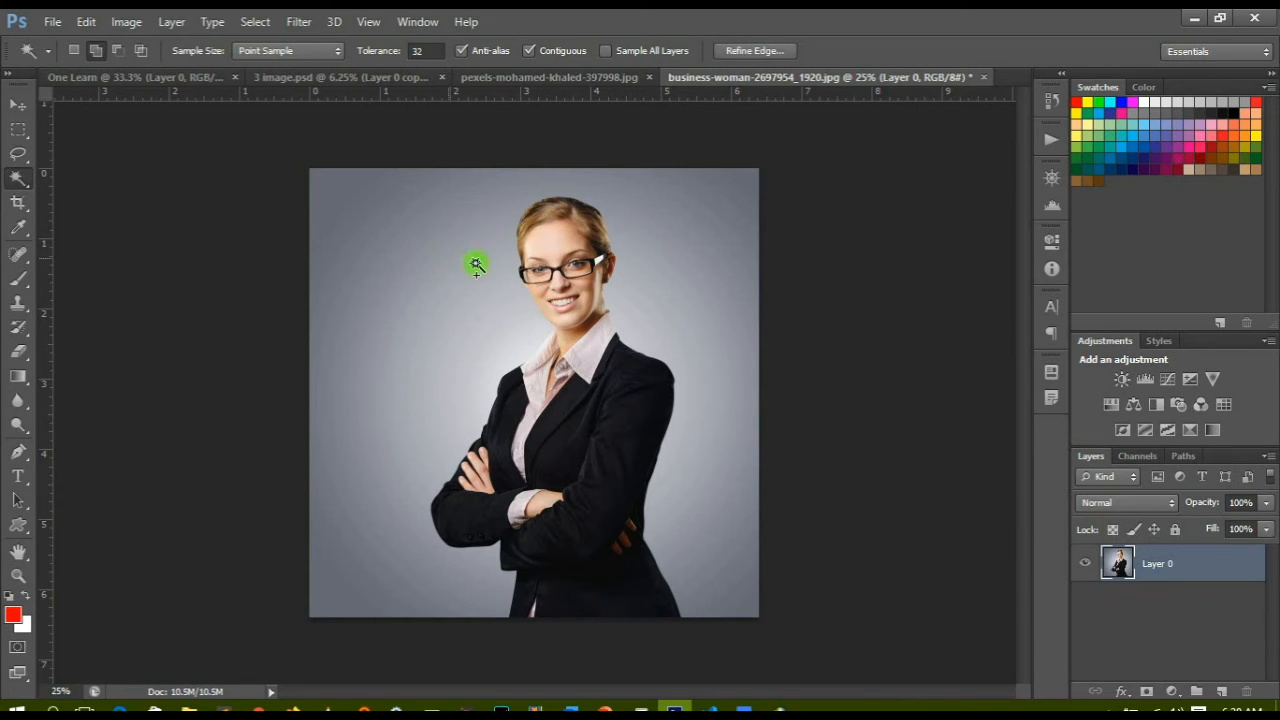
left_click(354, 179)
left_click(491, 316)
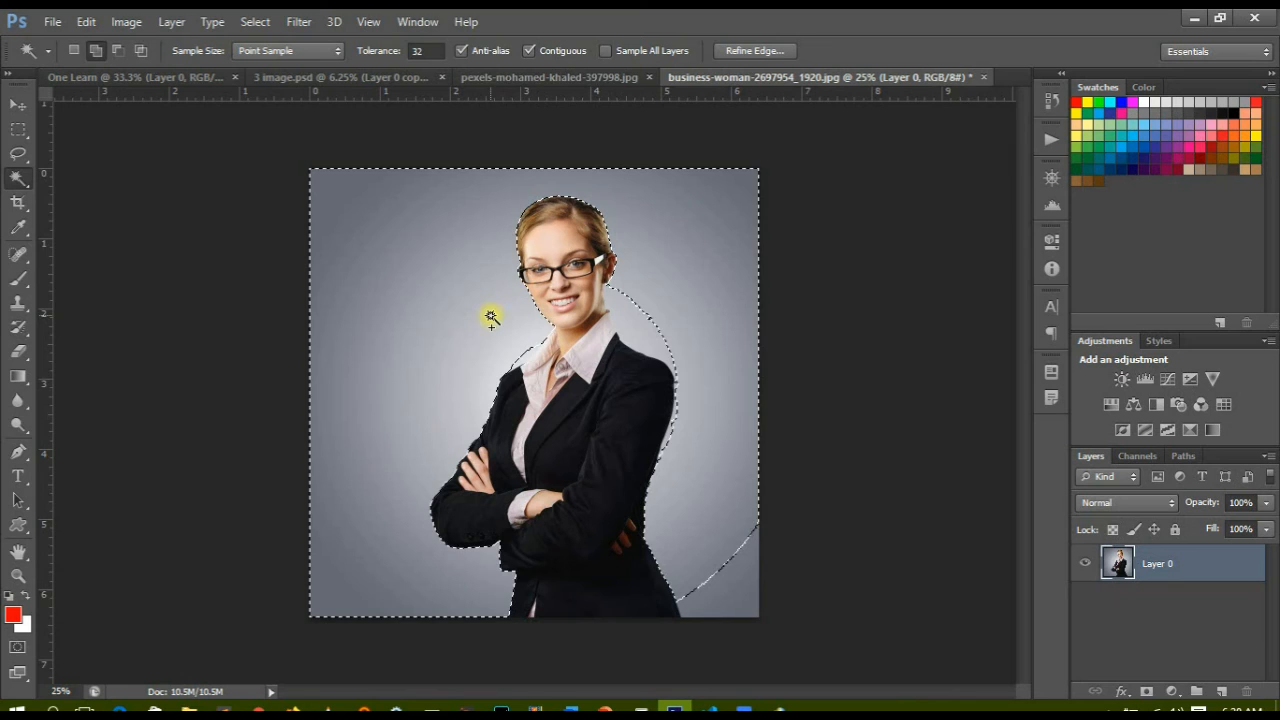
left_click(746, 551)
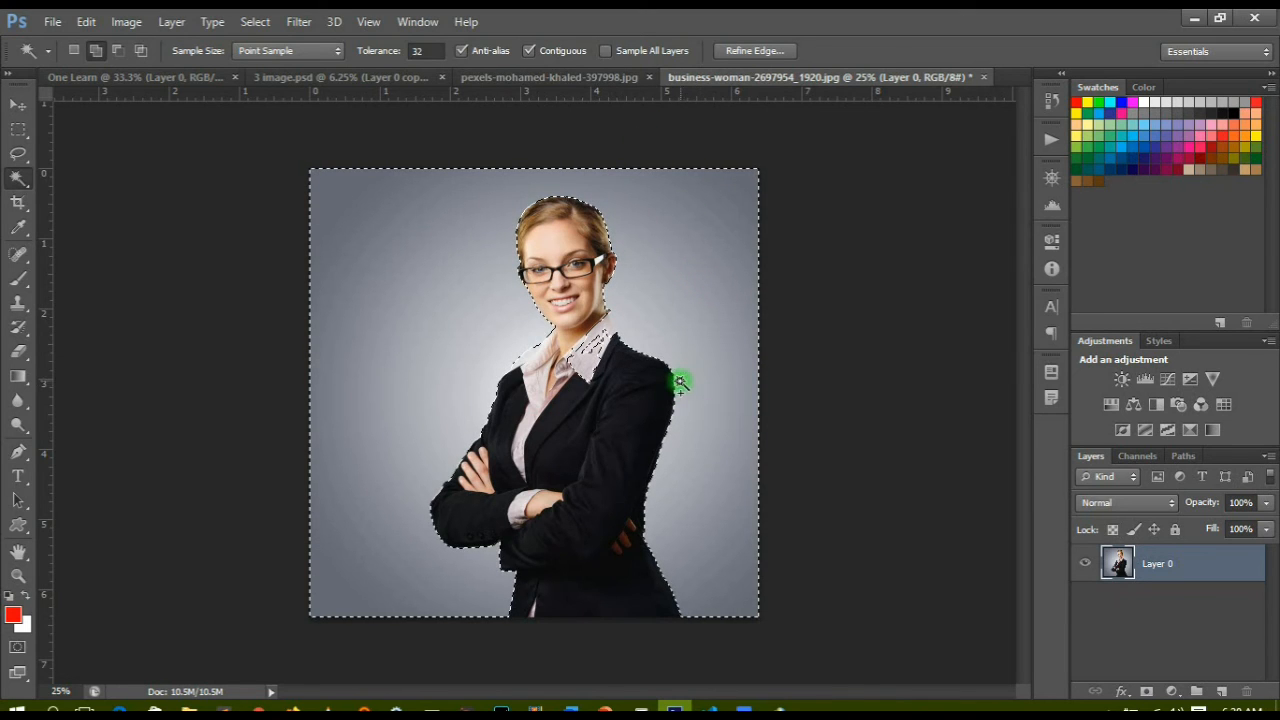
left_click(562, 325)
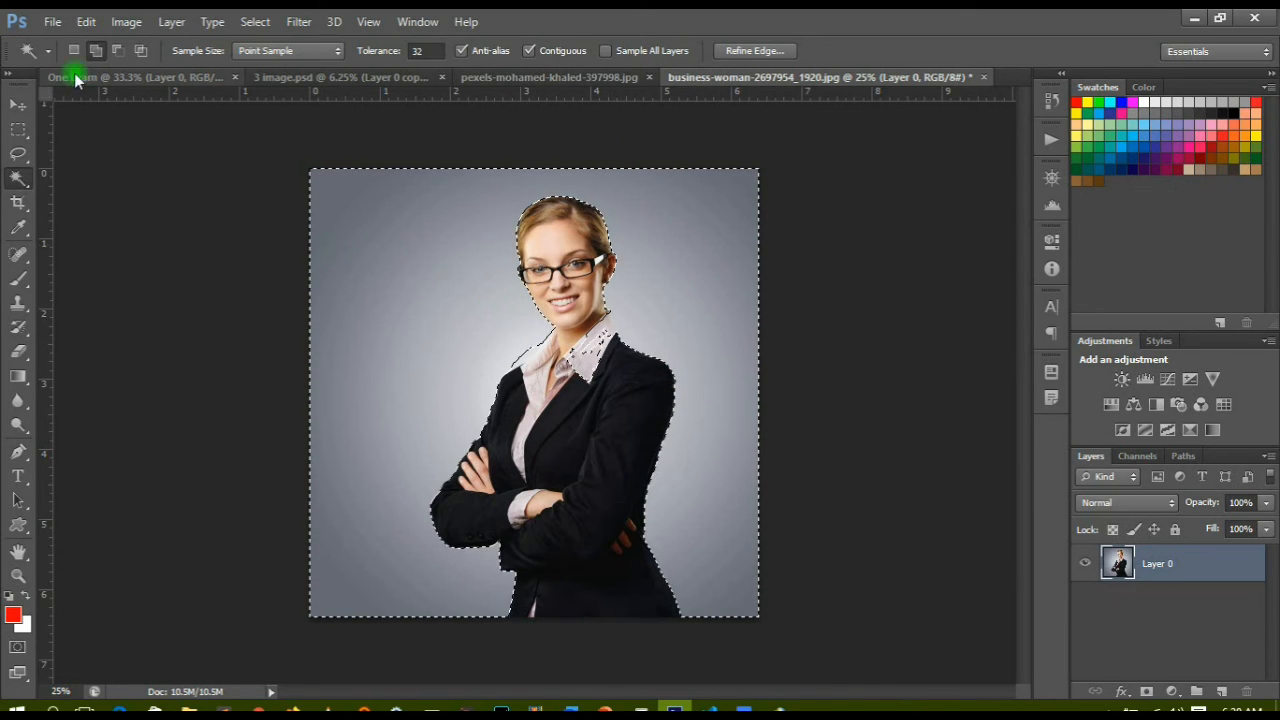
Subtract the woman's white shirt collar from the backdrop selection with the Magic Wand.
left_click(117, 51)
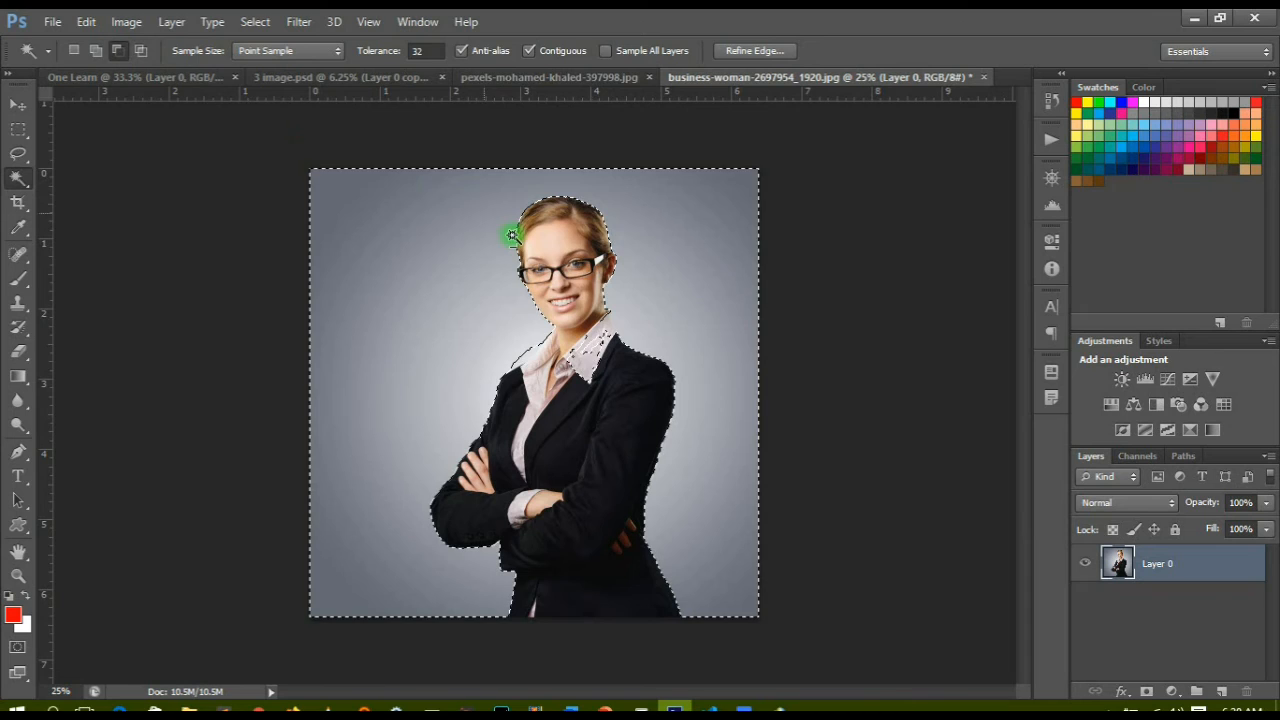
left_click(585, 362)
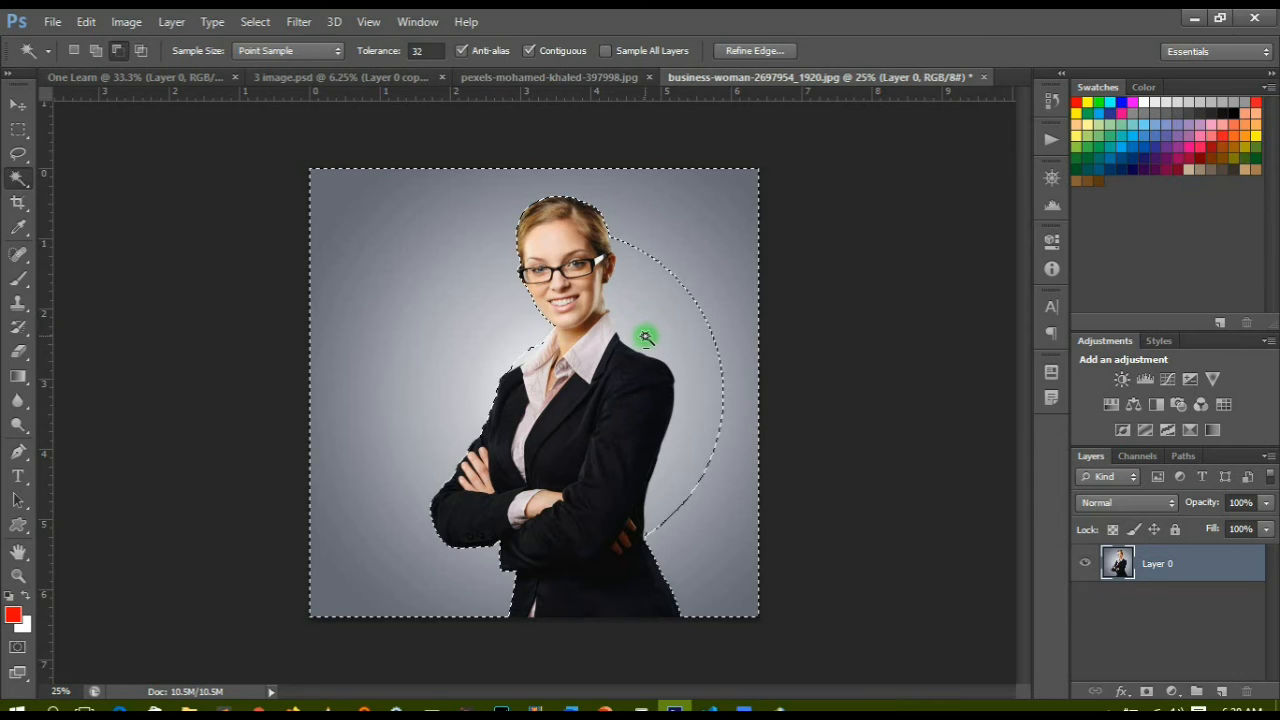
Add the unselected backdrop beside the woman's shoulder and arm to the selection using the Quick Selection tool with a 79 px brush.
right_click(18, 178)
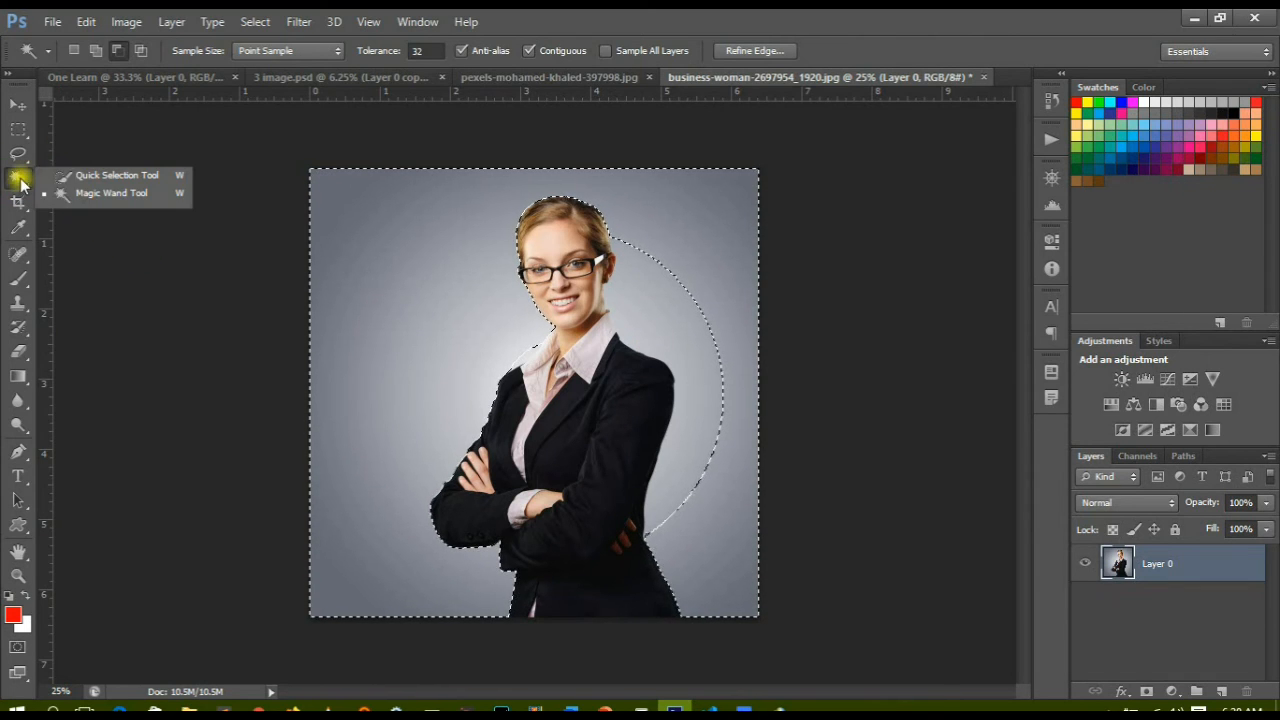
left_click(76, 178)
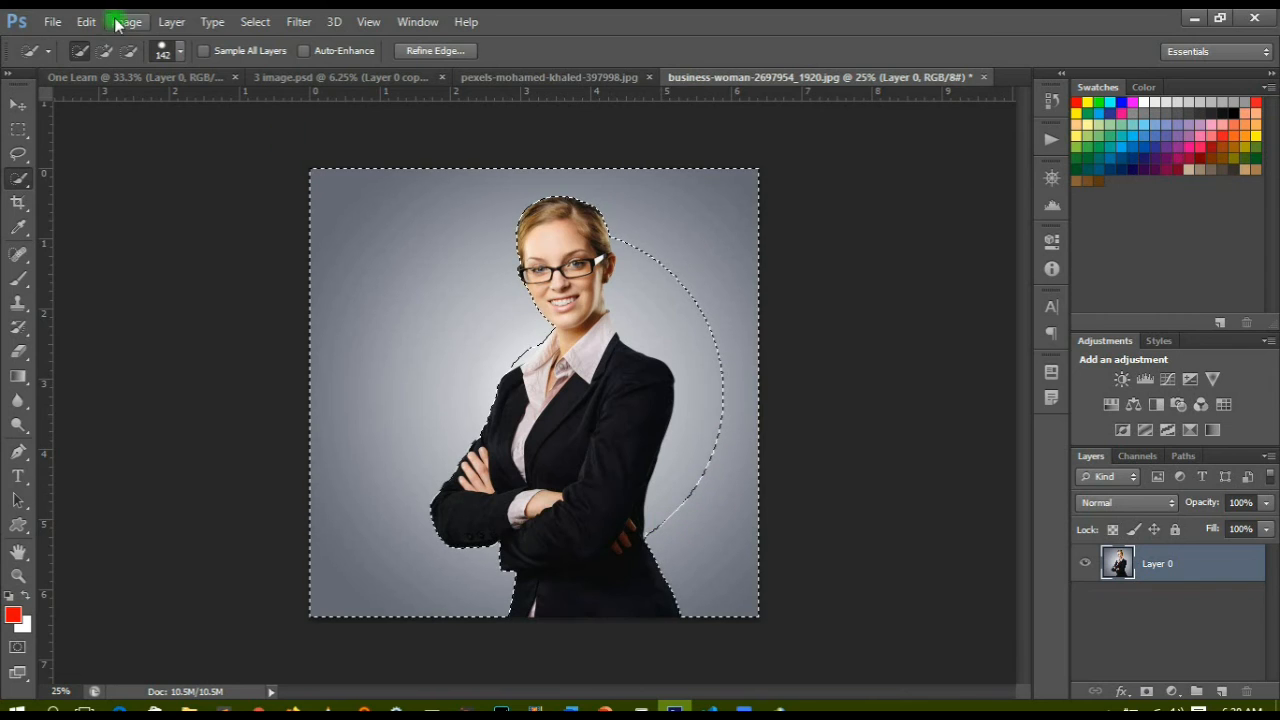
left_click(180, 50)
left_click_drag(152, 107, 148, 107)
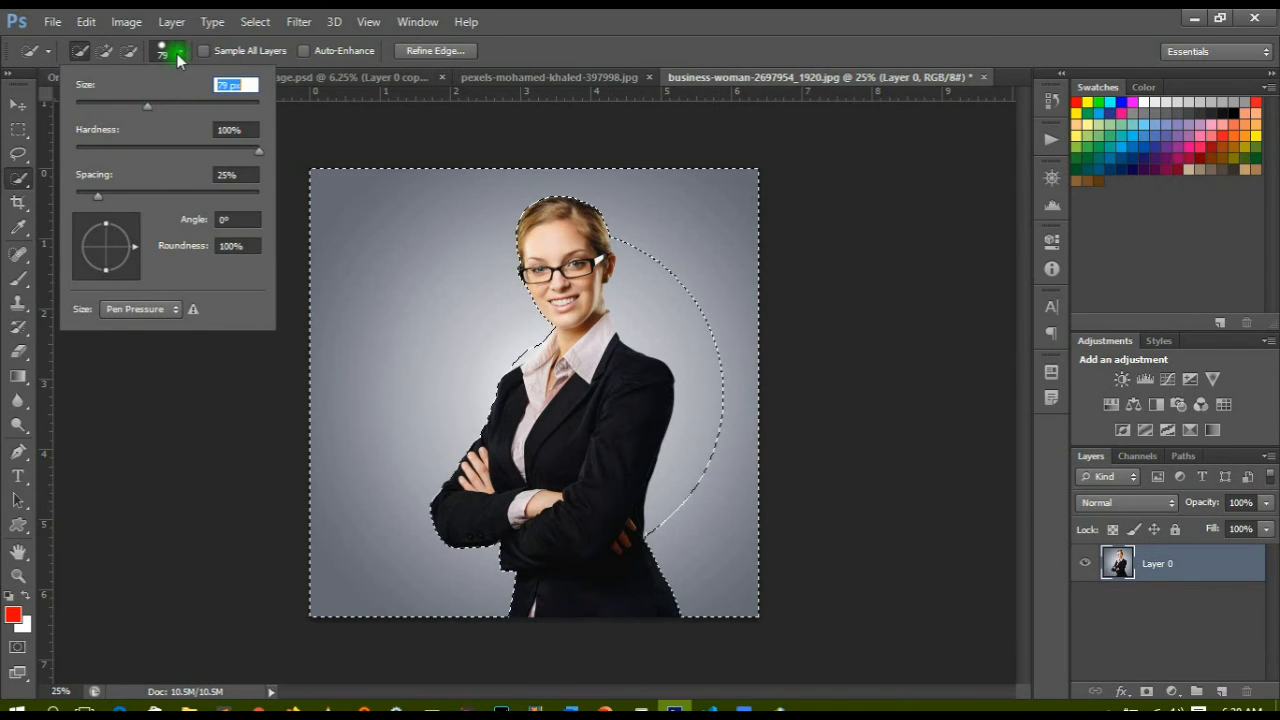
left_click(181, 51)
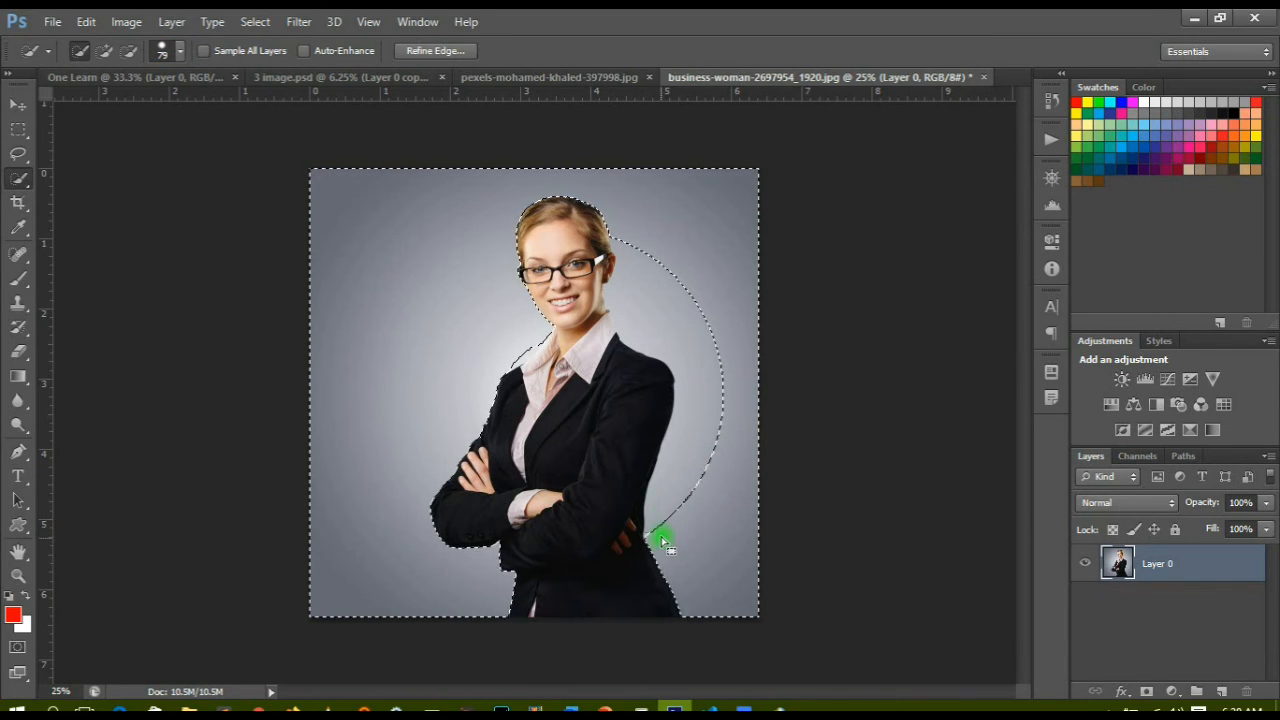
left_click(104, 50)
mouse_move(660, 486)
left_mouse_down()
mouse_move(694, 412)
mouse_move(692, 379)
mouse_move(629, 277)
left_mouse_up()
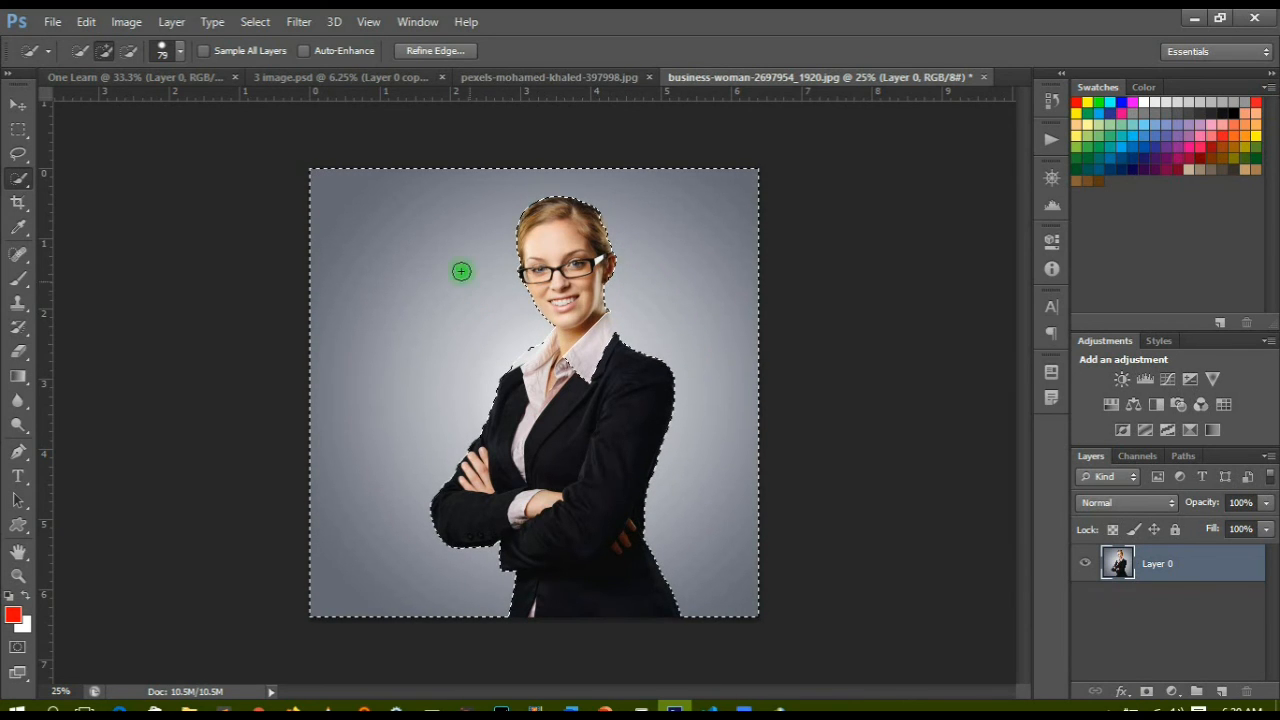
Subtract the edge of the woman's neck and collar from the selection using the Quick Selection tool with a 44 px brush.
left_click(130, 50)
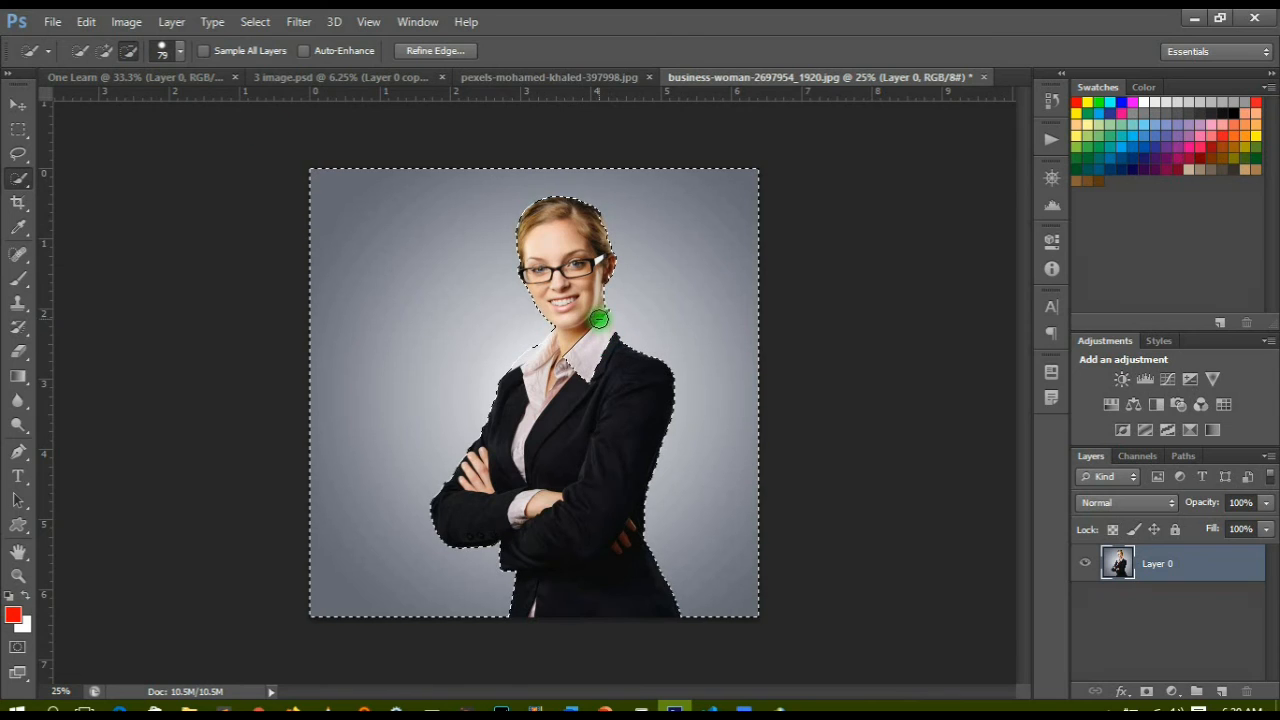
right_click(598, 314)
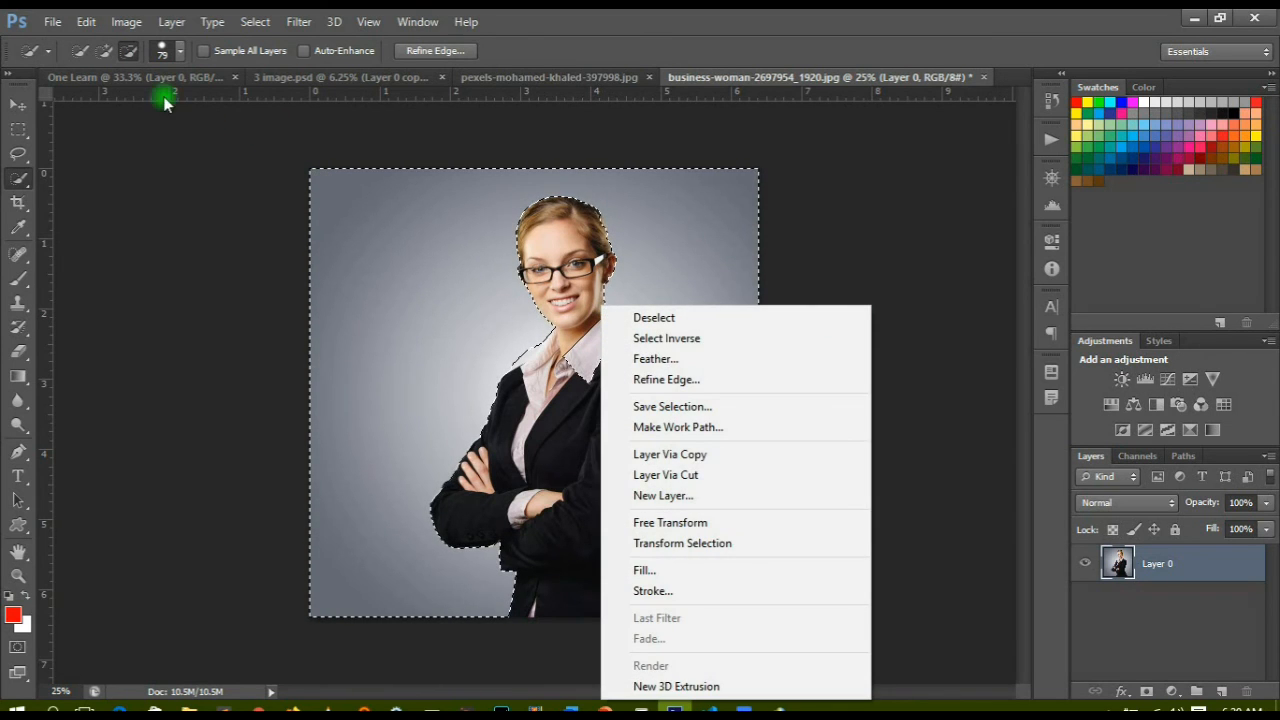
left_click(180, 52)
left_click_drag(163, 104, 116, 108)
left_click(557, 58)
left_click_drag(593, 262, 606, 323)
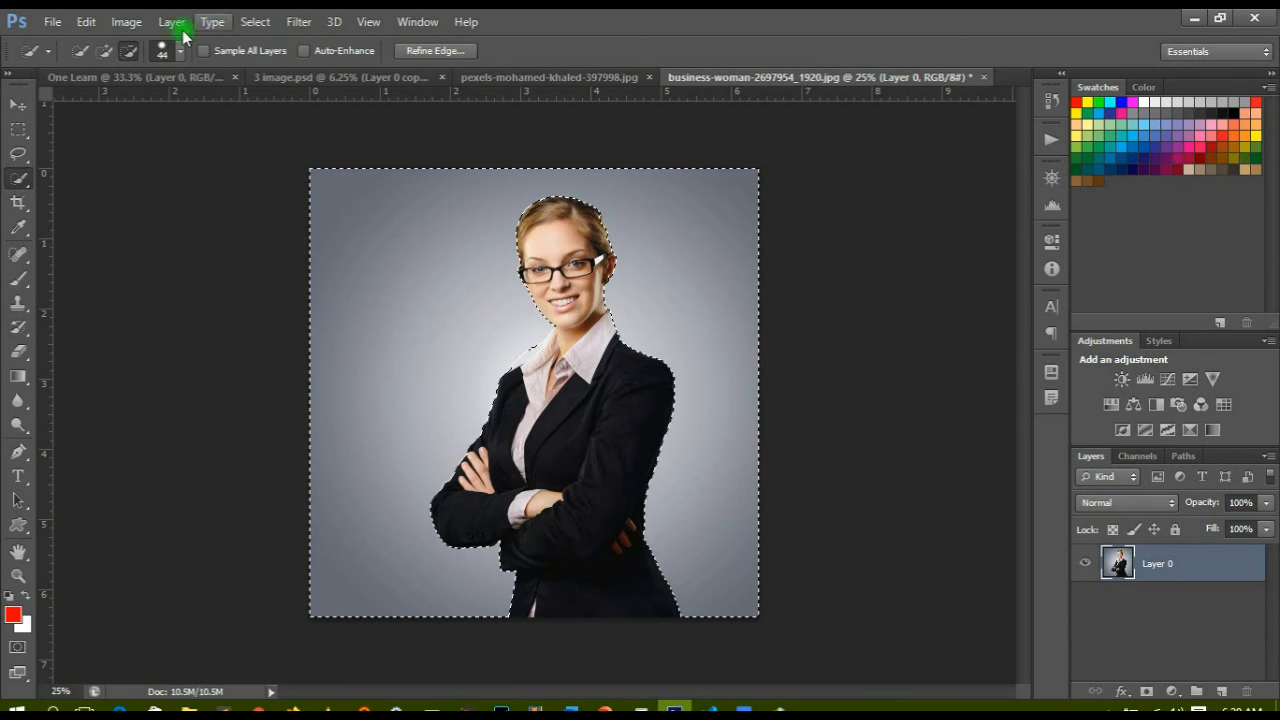
right_click(22, 178)
left_click(84, 194)
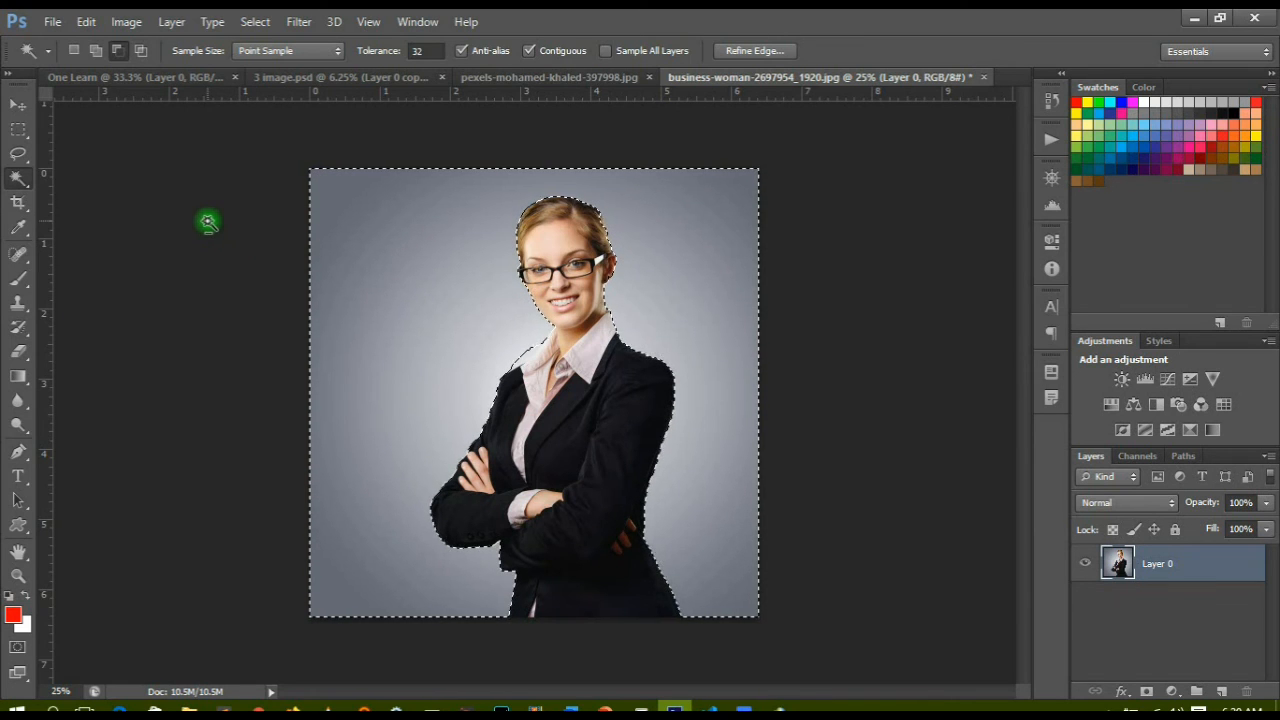
left_click(16, 130)
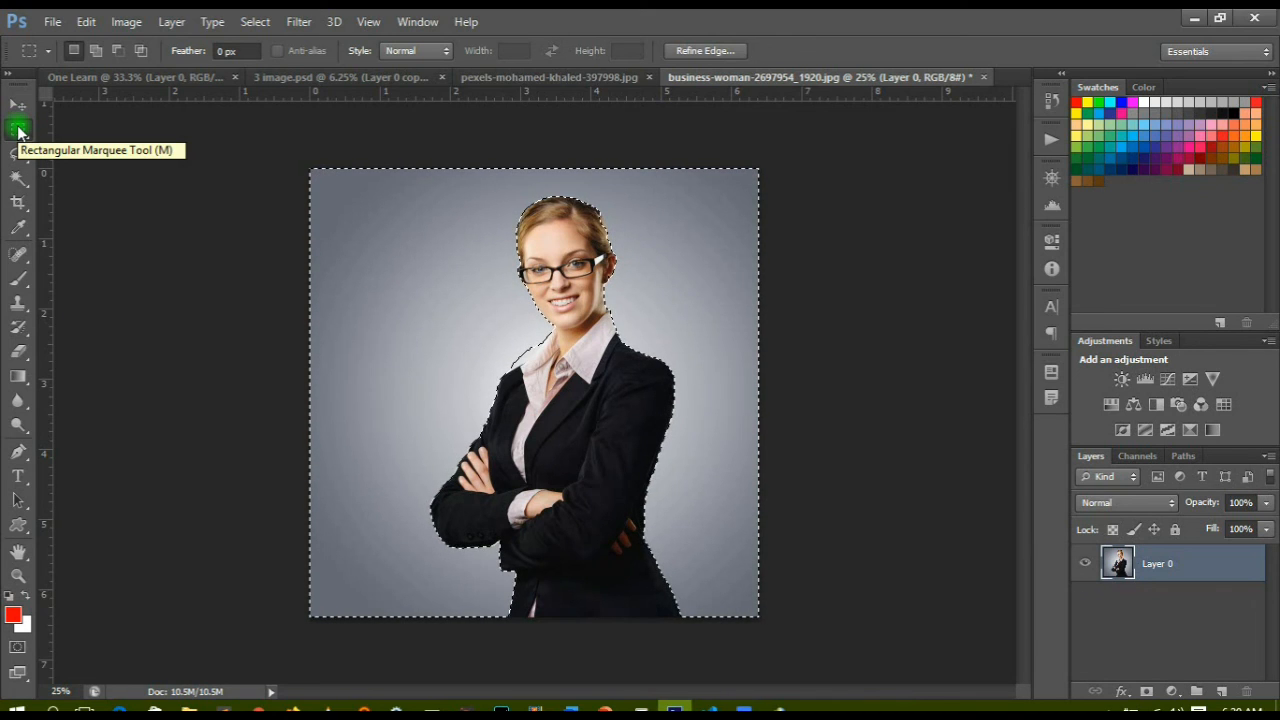
left_click_drag(18, 131, 155, 148)
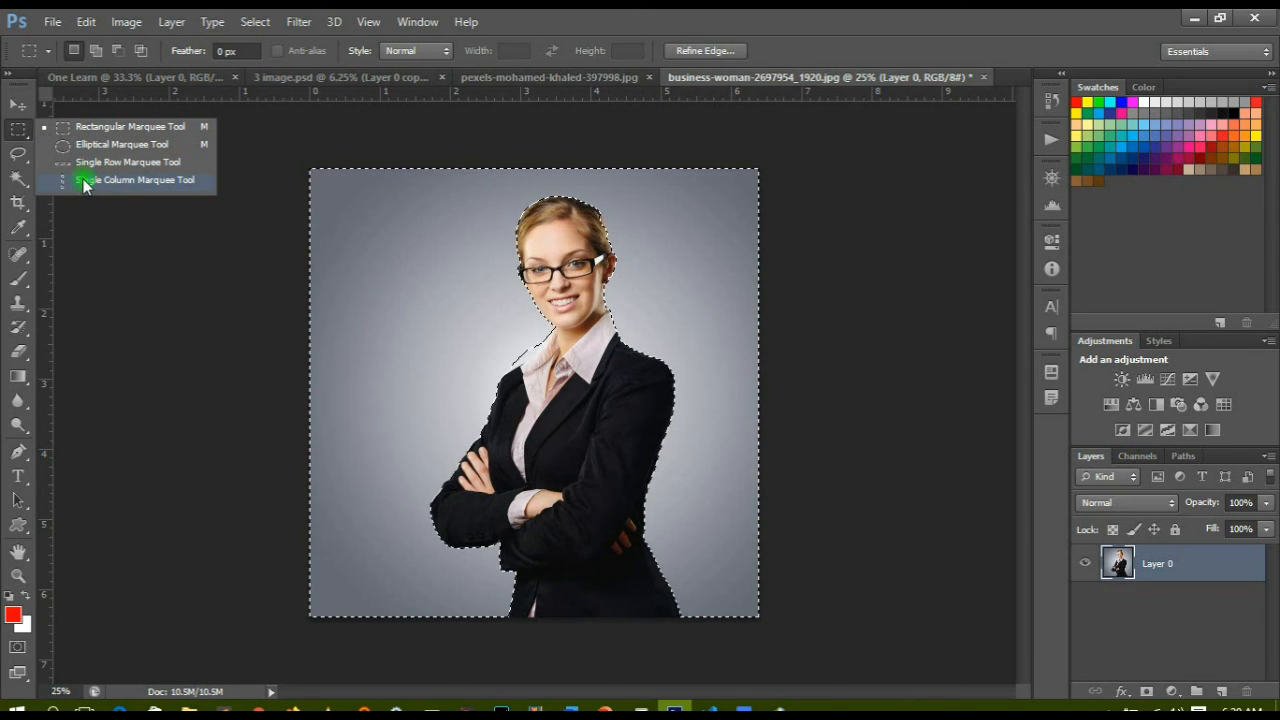
left_click_drag(15, 156, 18, 156)
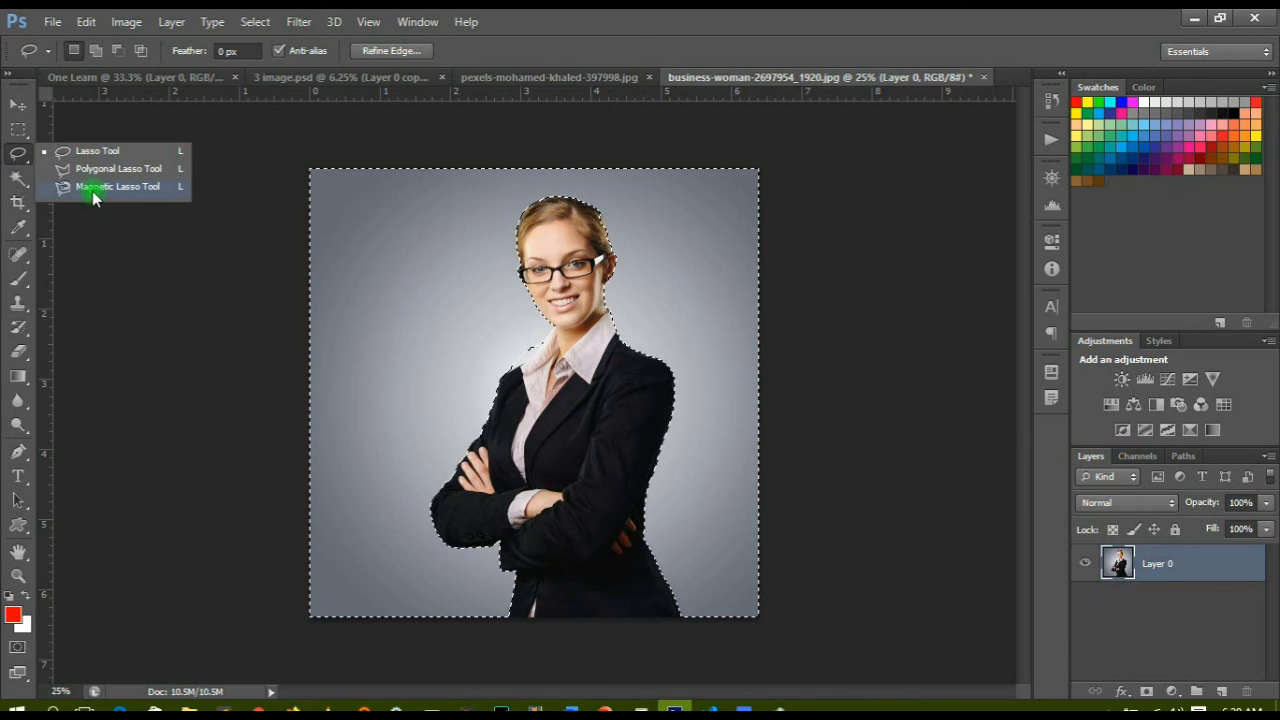
Activate the Magic Wand tool and set its selection mode to New selection.
left_click_drag(20, 179, 73, 196)
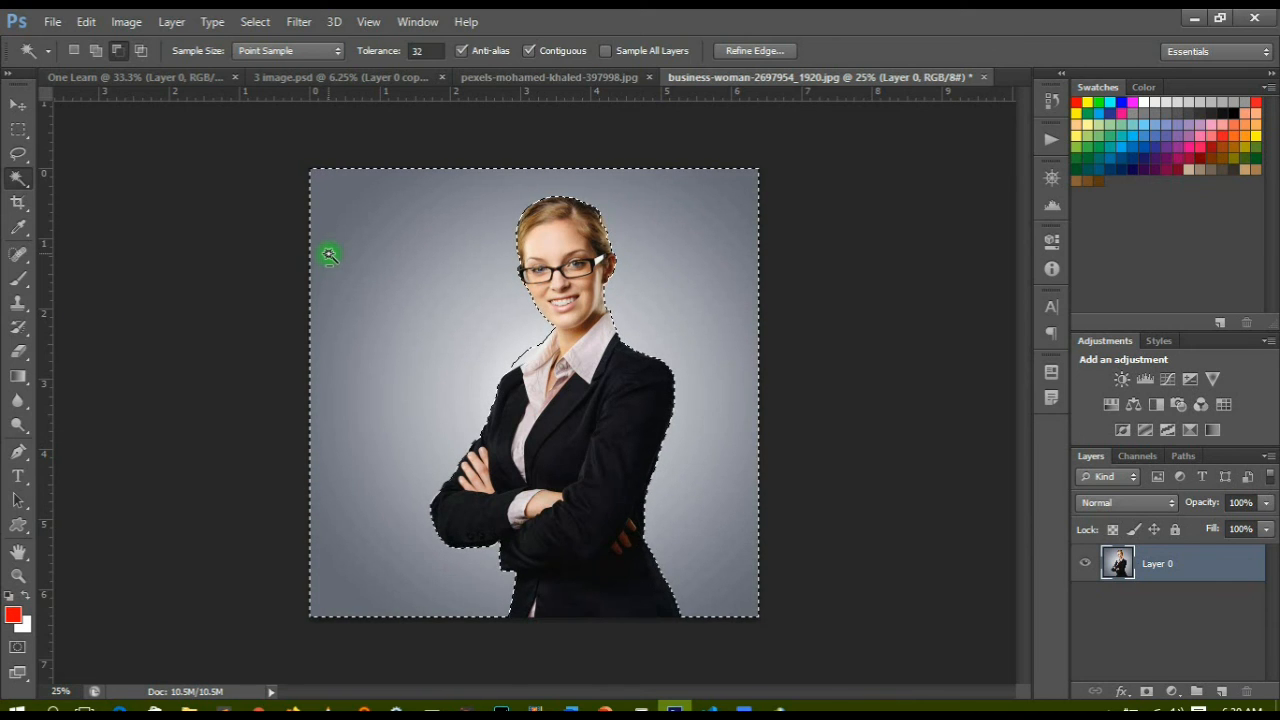
left_click(73, 50)
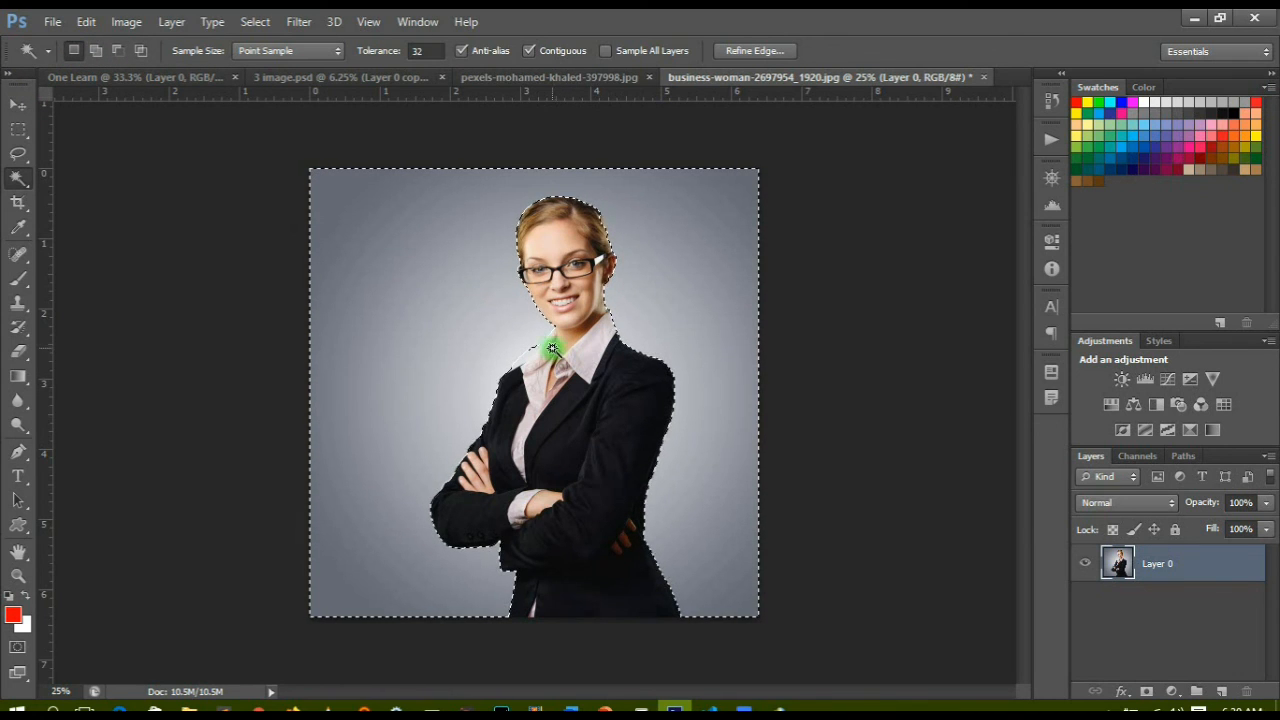